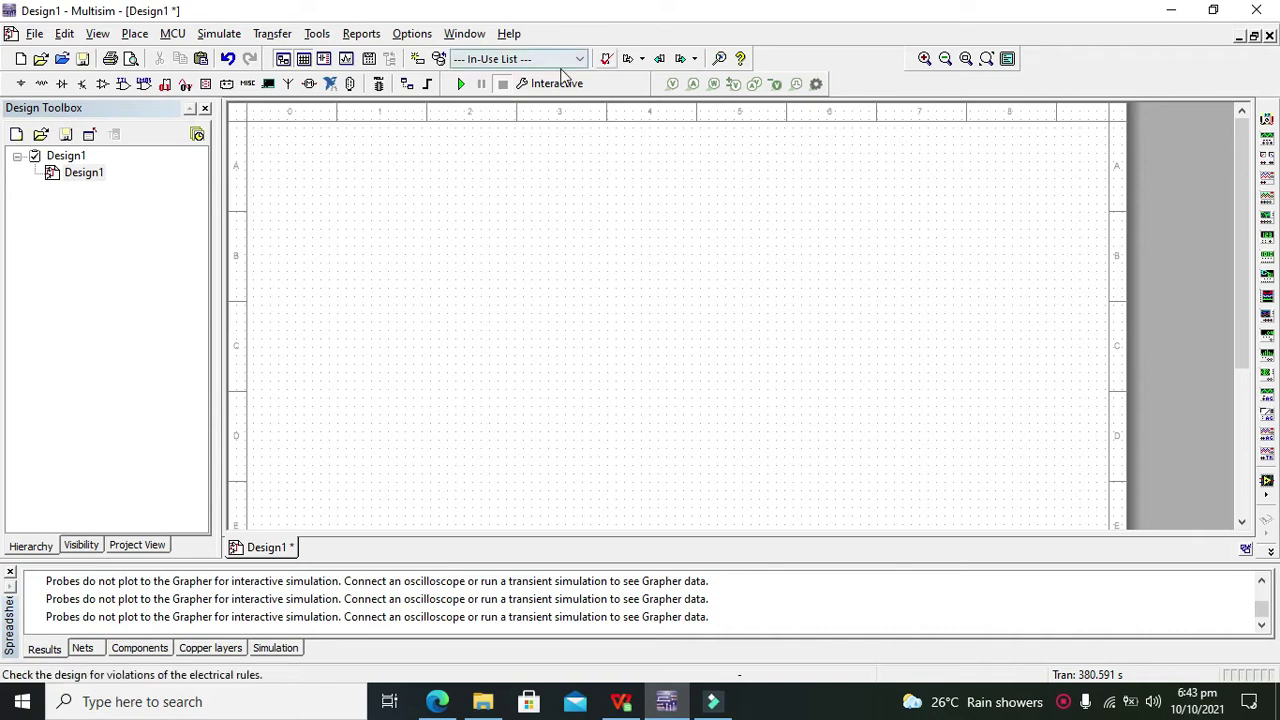
- Browse the SWITCH family's DSWPK packs and choose the 4-position DSWPK_4 for placement
{"action": "left_click", "coordinate": [42, 88]}
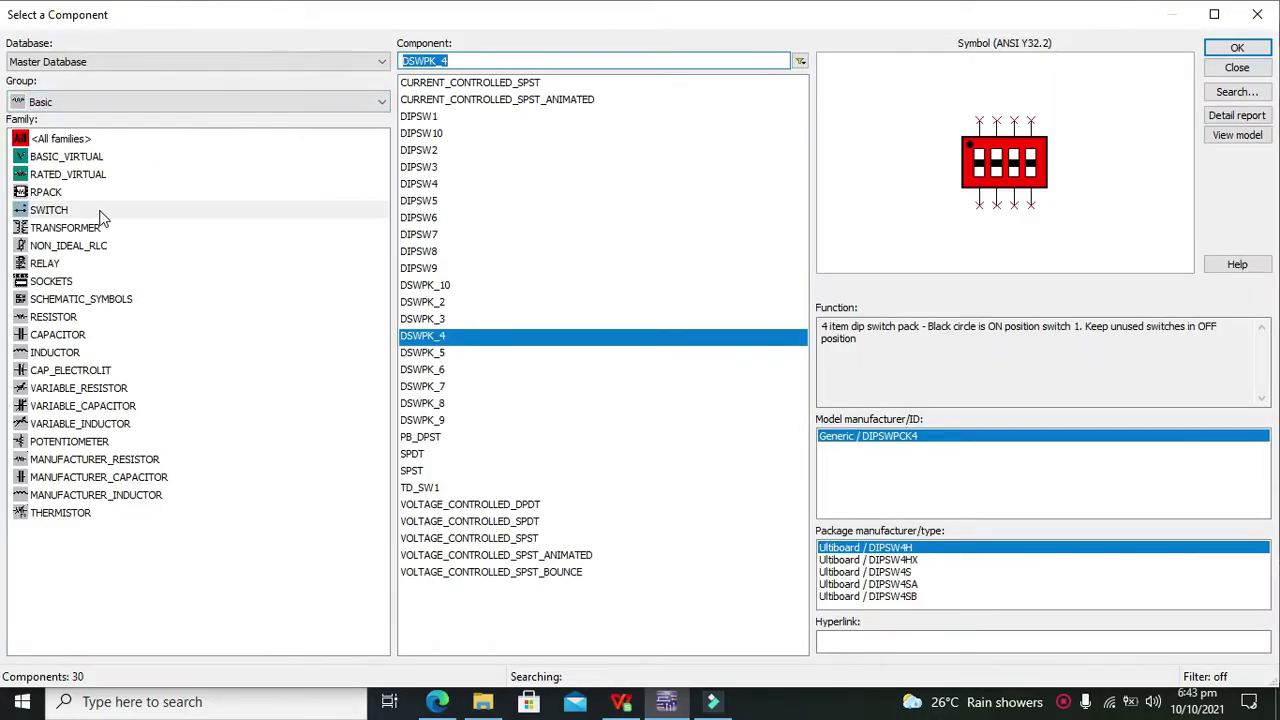
{"action": "left_click", "coordinate": [60, 193]}
{"action": "left_click", "coordinate": [59, 208]}
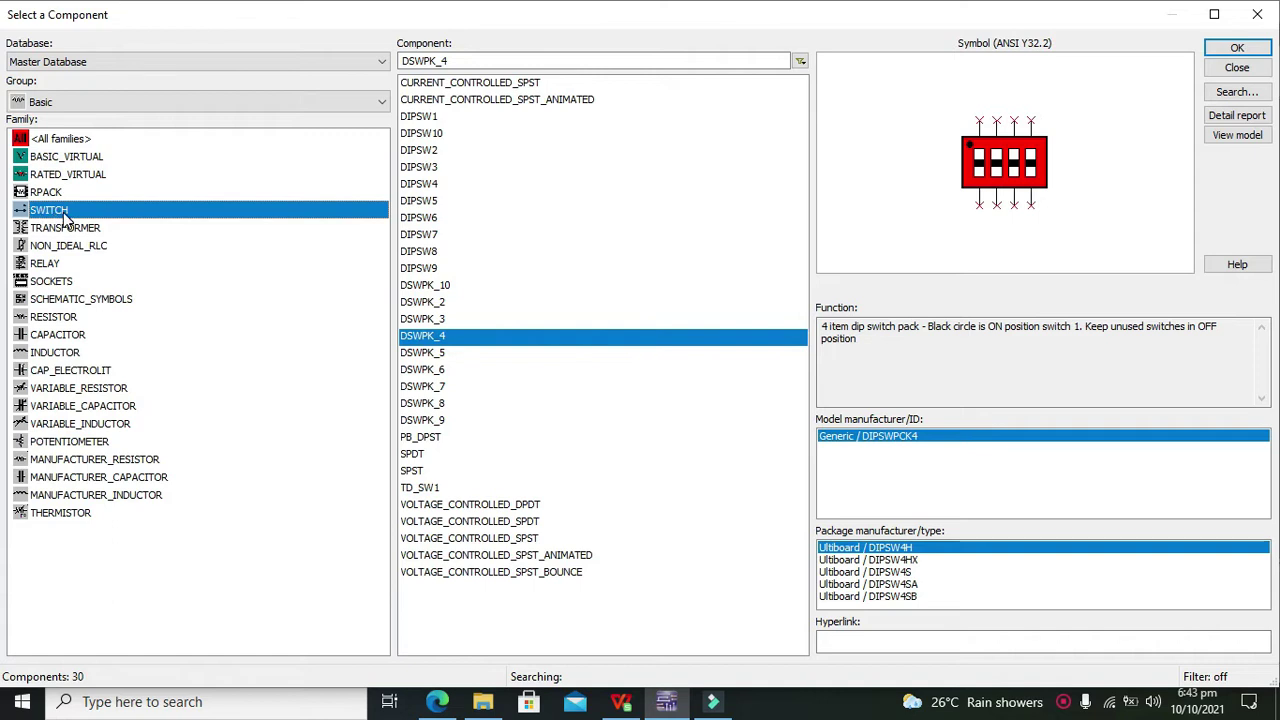
{"action": "left_click", "coordinate": [428, 320]}
{"action": "key", "text": "Up"}
{"action": "key", "text": "Up"}
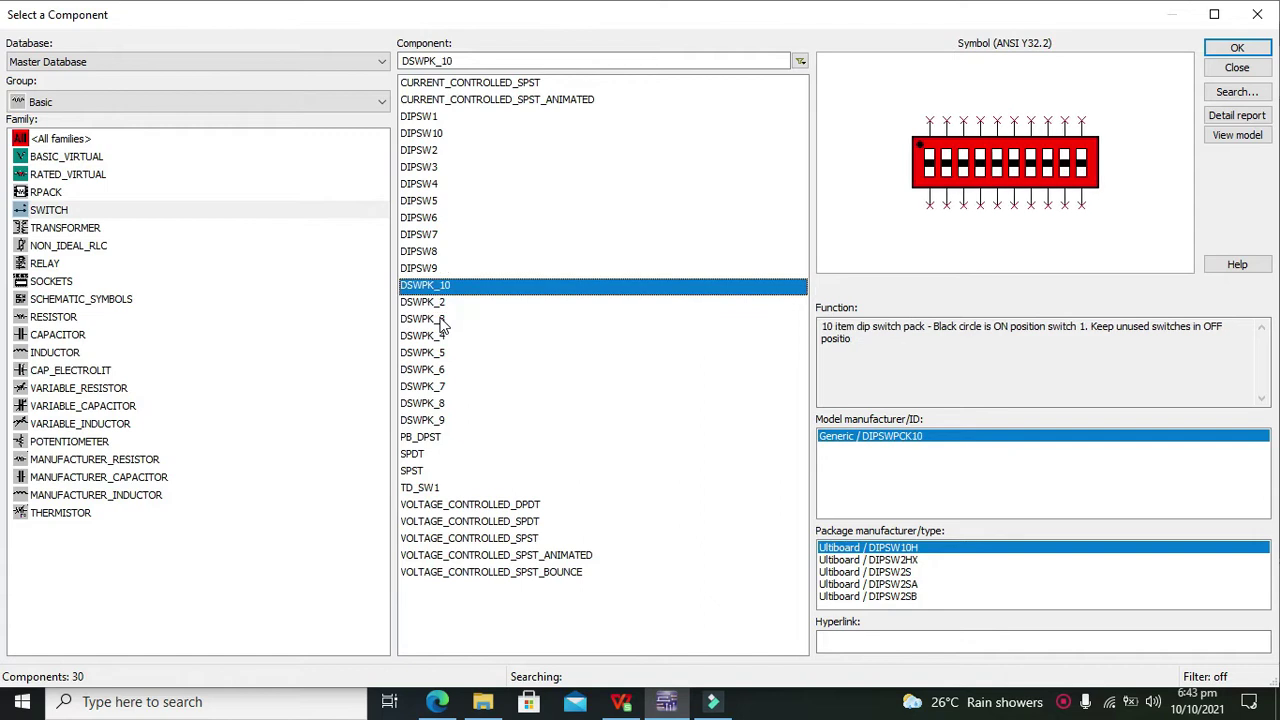
{"action": "key", "text": "Up"}
{"action": "key", "text": "Down"}
{"action": "key", "text": "Down"}
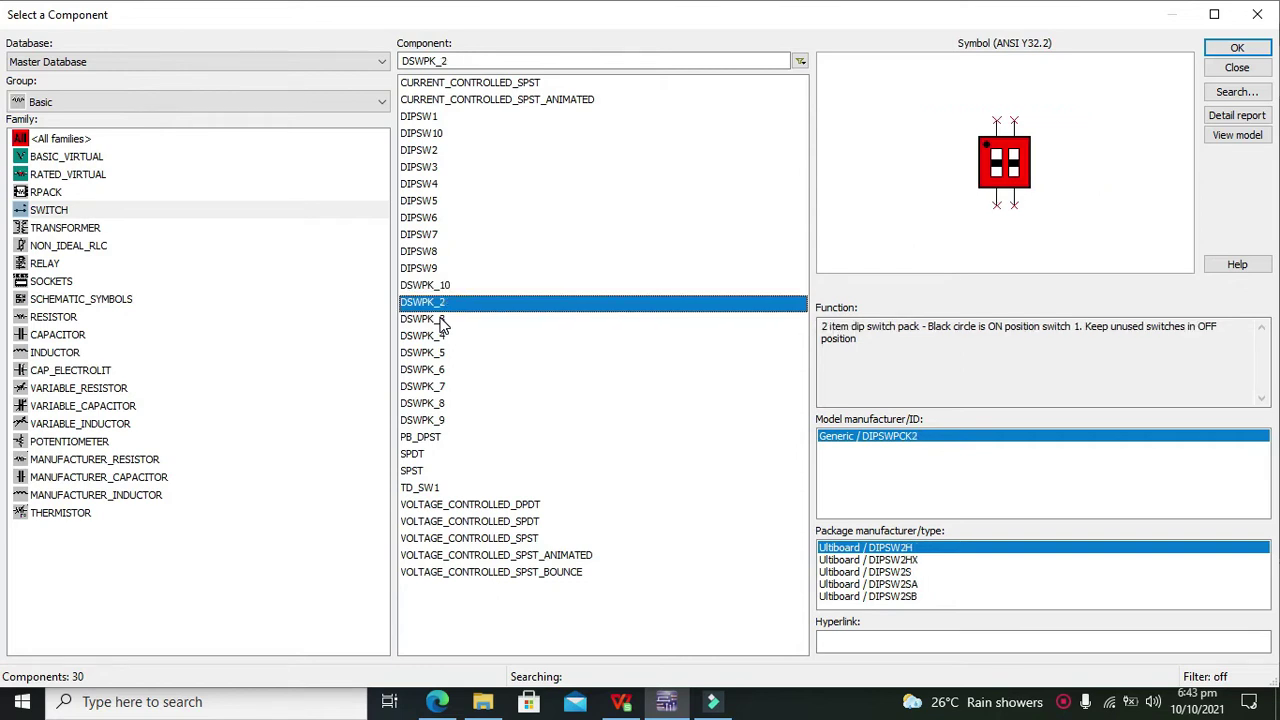
{"action": "key", "text": "Down"}
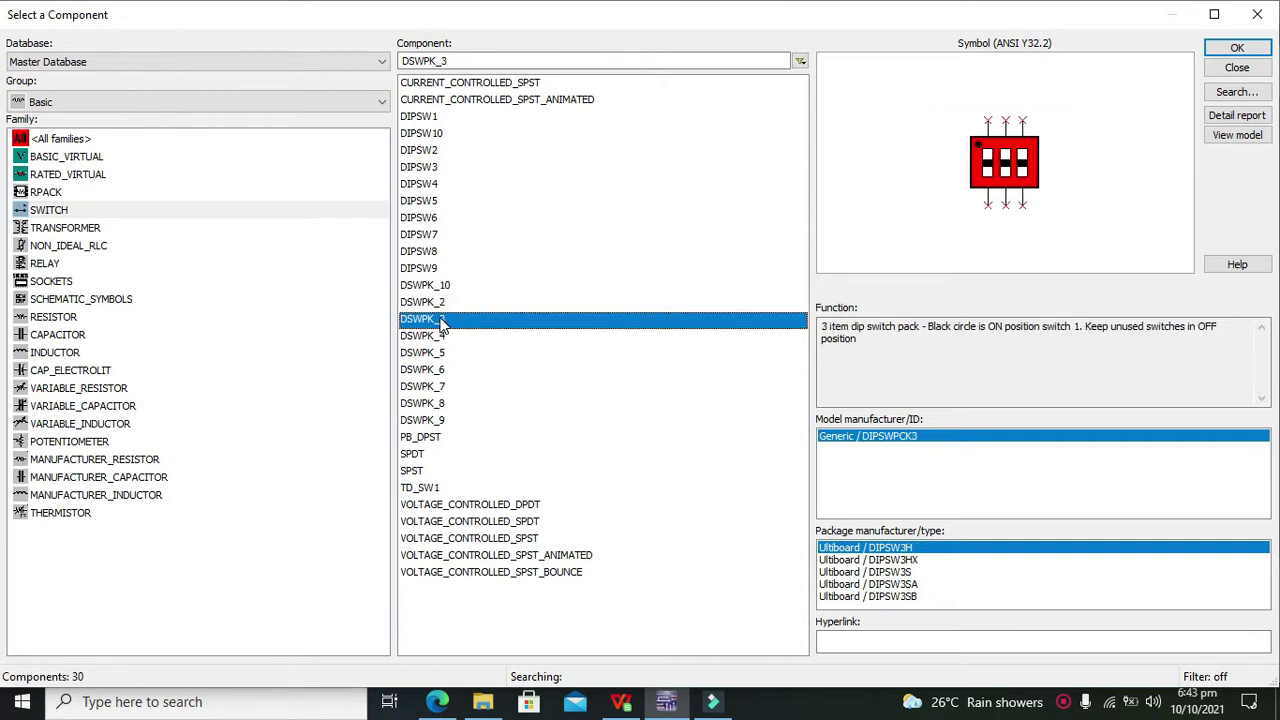
{"action": "key", "text": "Down"}
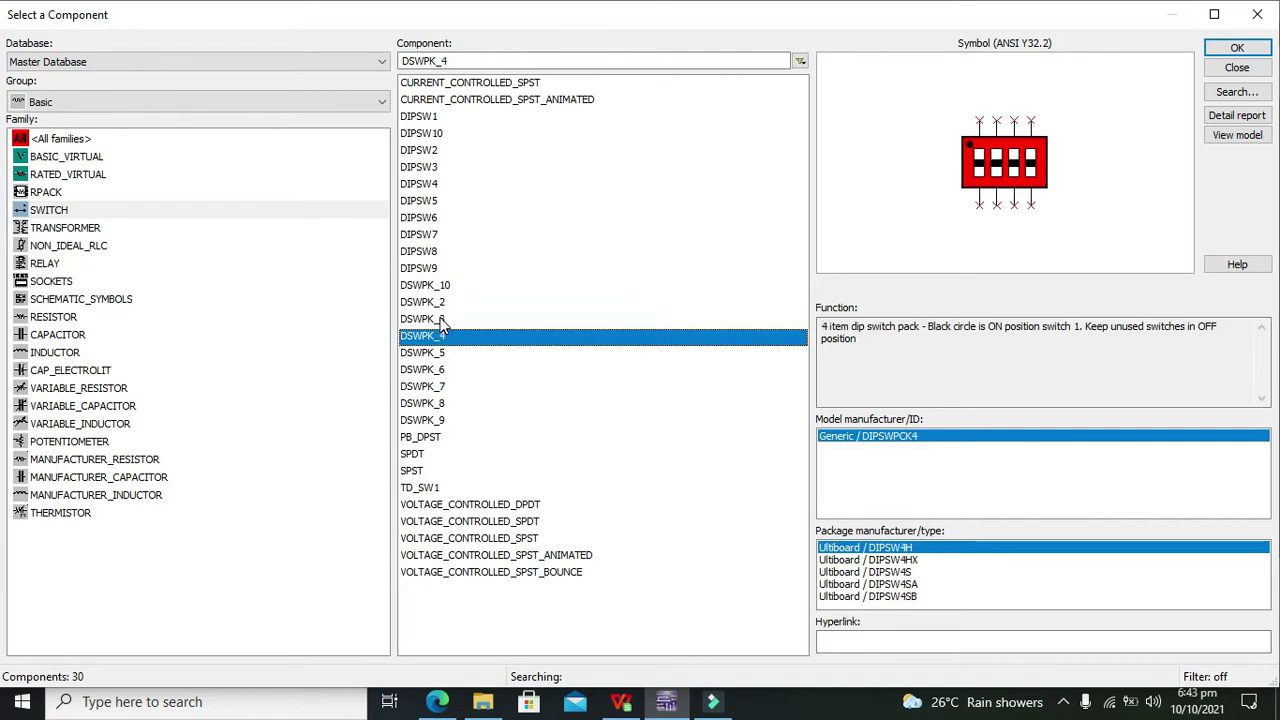
{"action": "left_click", "coordinate": [1236, 47]}
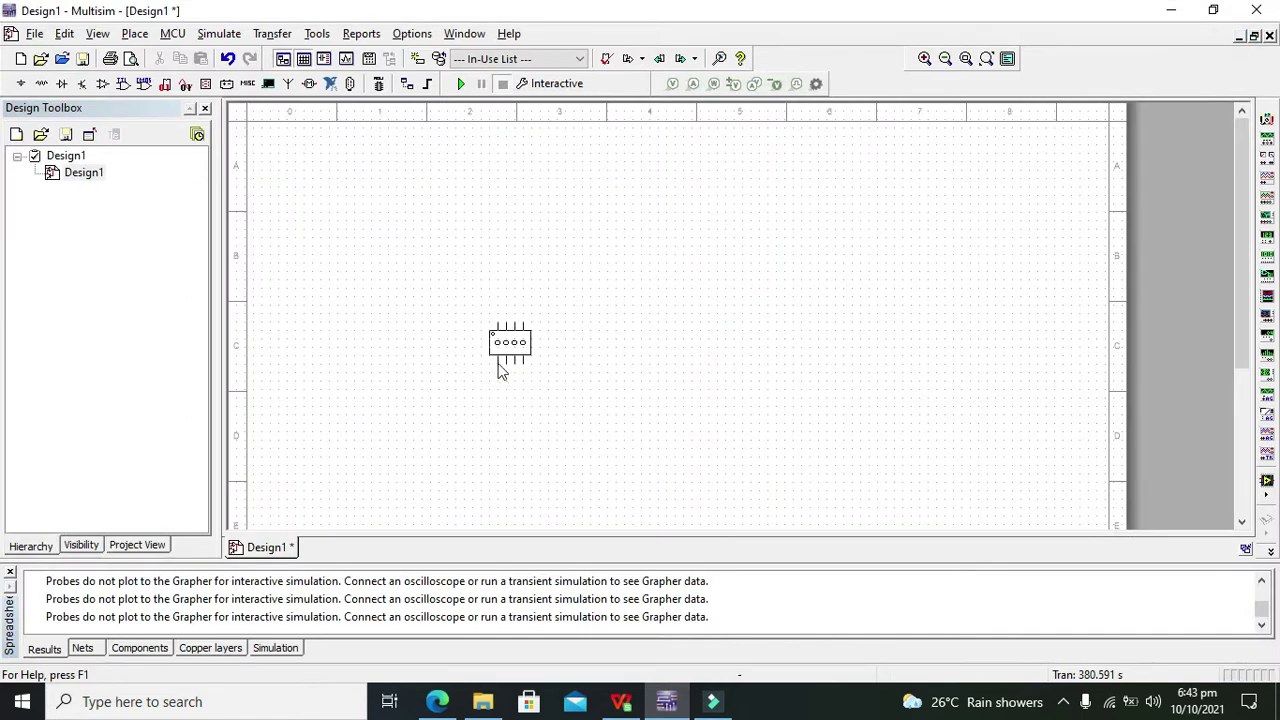
- Drop switch pack S1 onto the schematic and set the component group to All groups
{"action": "left_click", "coordinate": [503, 362]}
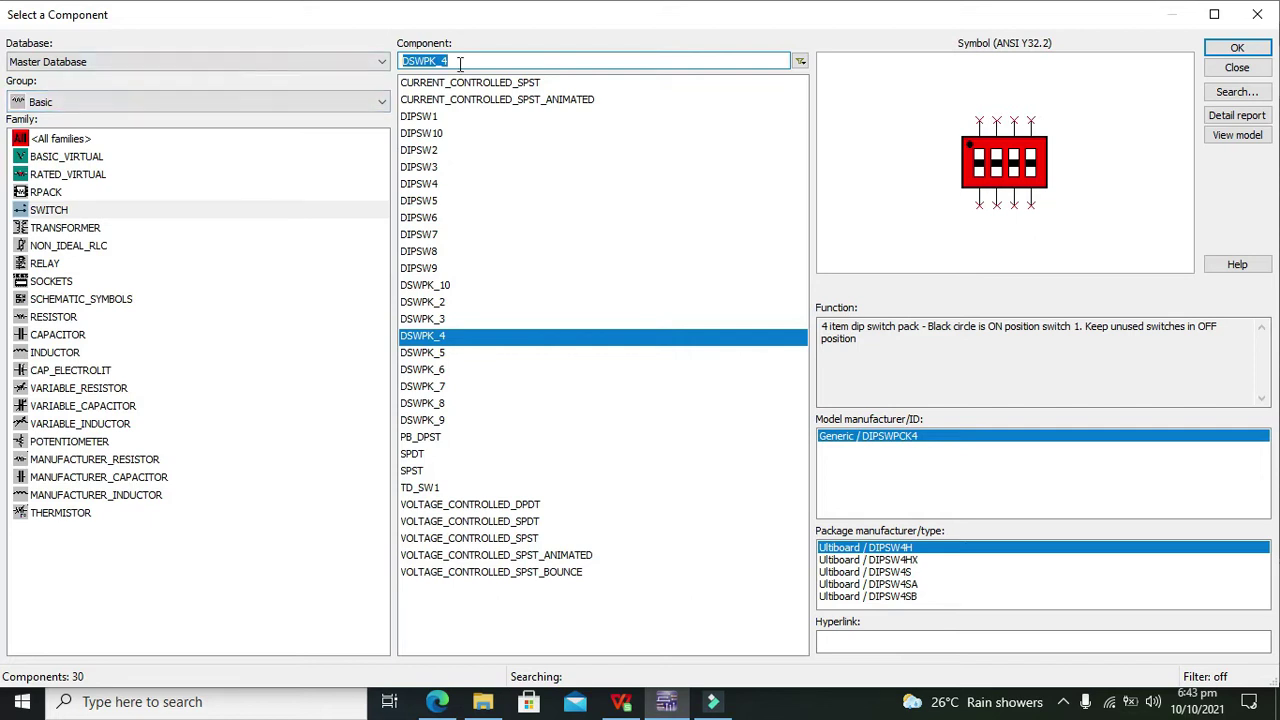
{"action": "left_click", "coordinate": [101, 101]}
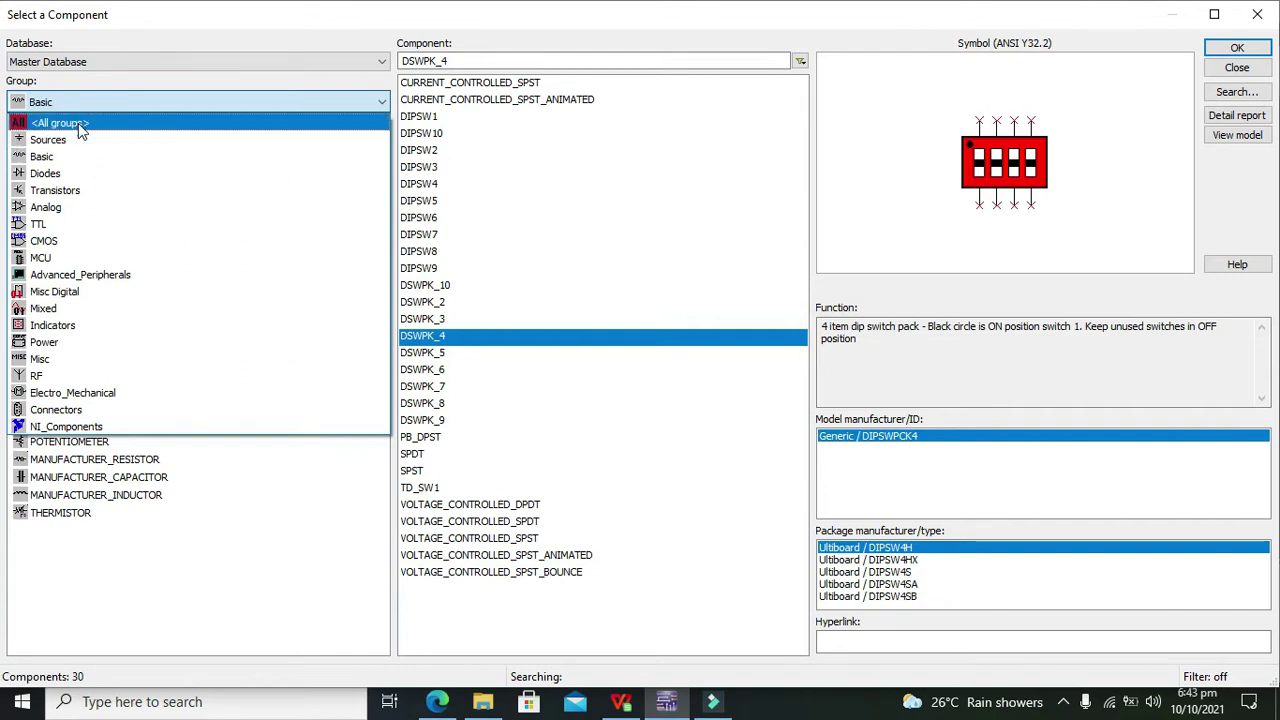
{"action": "left_click", "coordinate": [70, 122]}
- Search for 'lamp' and choose the LAMP_VIRTUAL part for placement
{"action": "left_click", "coordinate": [452, 62]}
{"action": "type", "text": "lamp"}
{"action": "left_click_drag", "start_coordinate": [453, 62], "coordinate": [385, 60]}
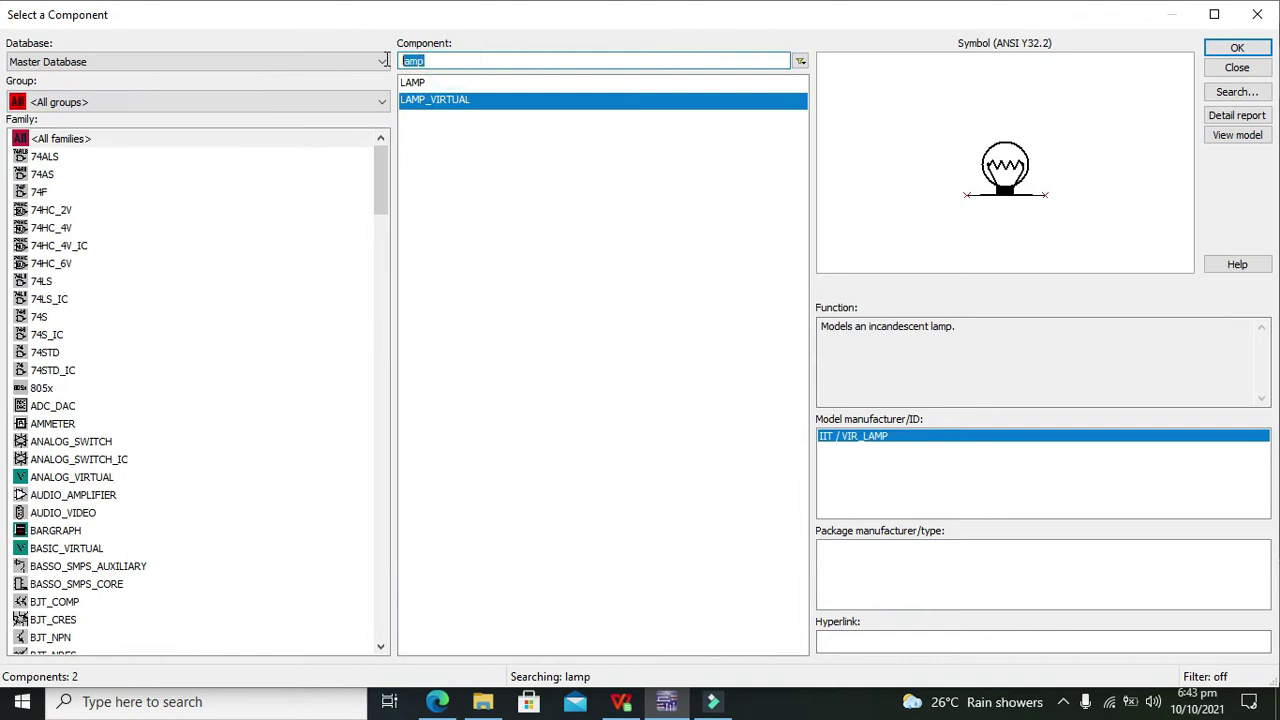
{"action": "key", "text": "BackSpace"}
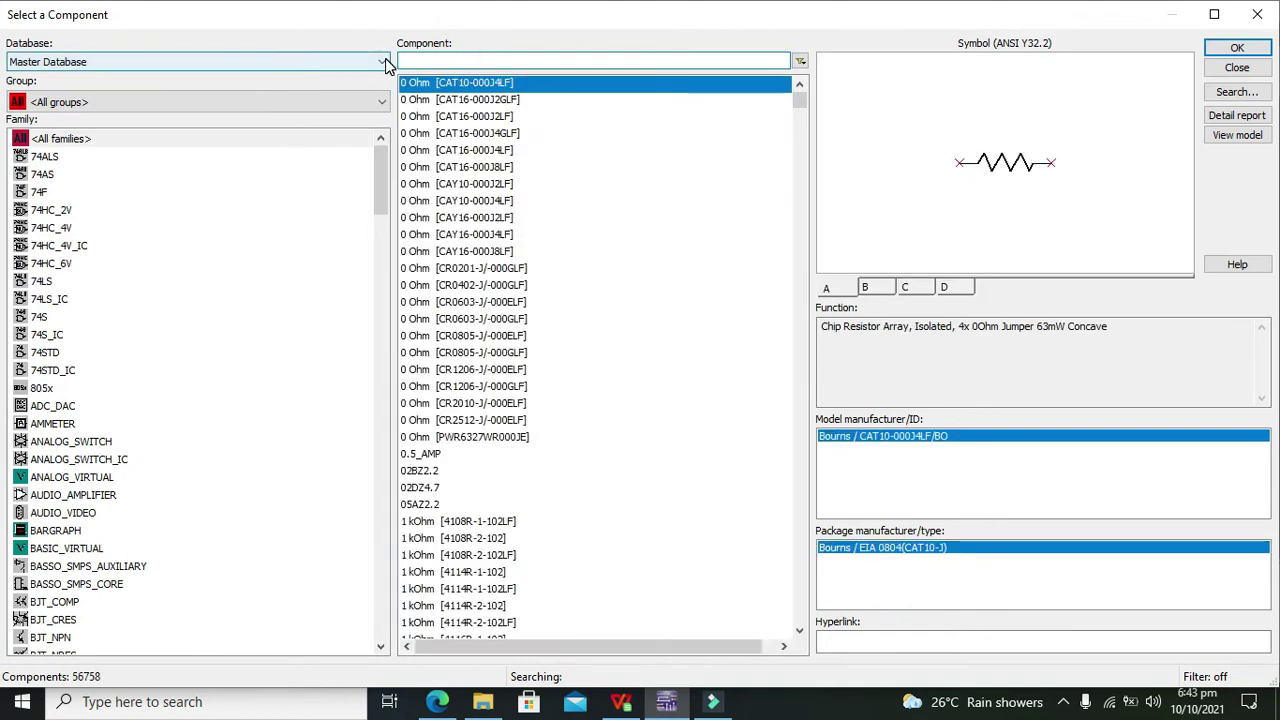
{"action": "type", "text": "lamp"}
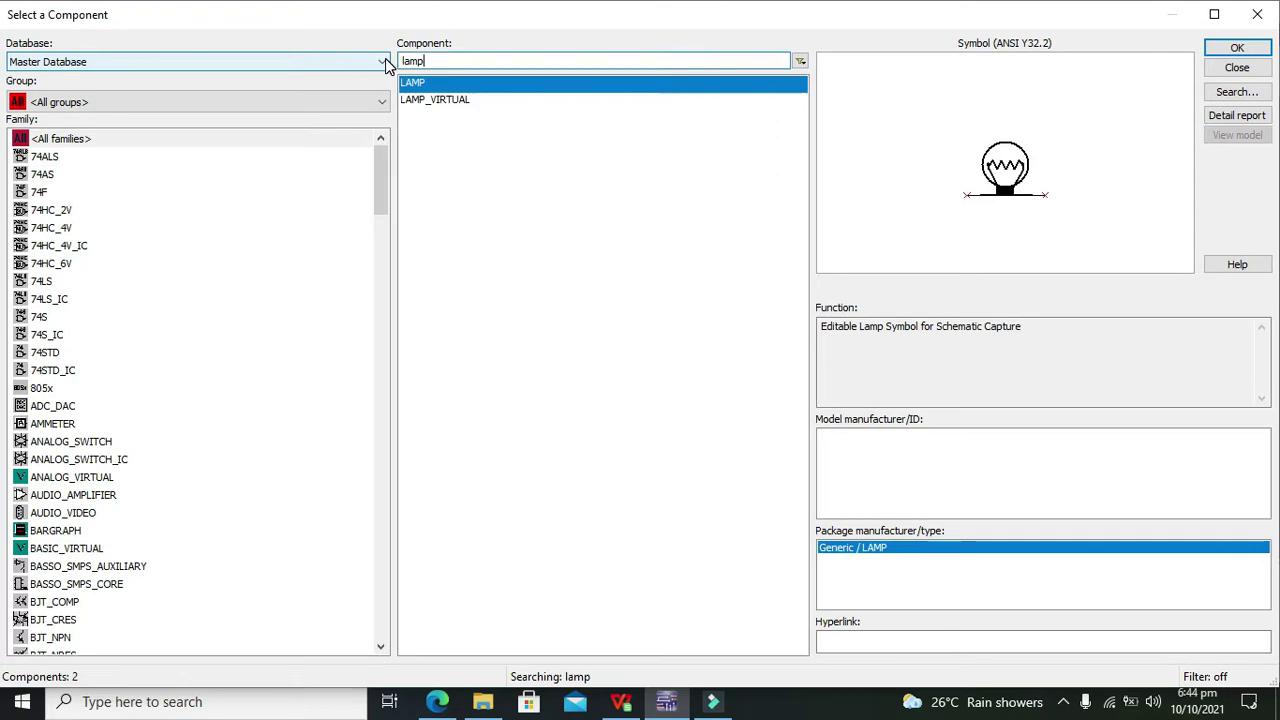
{"action": "left_click", "coordinate": [445, 99]}
{"action": "left_click", "coordinate": [435, 84]}
{"action": "left_click", "coordinate": [462, 100]}
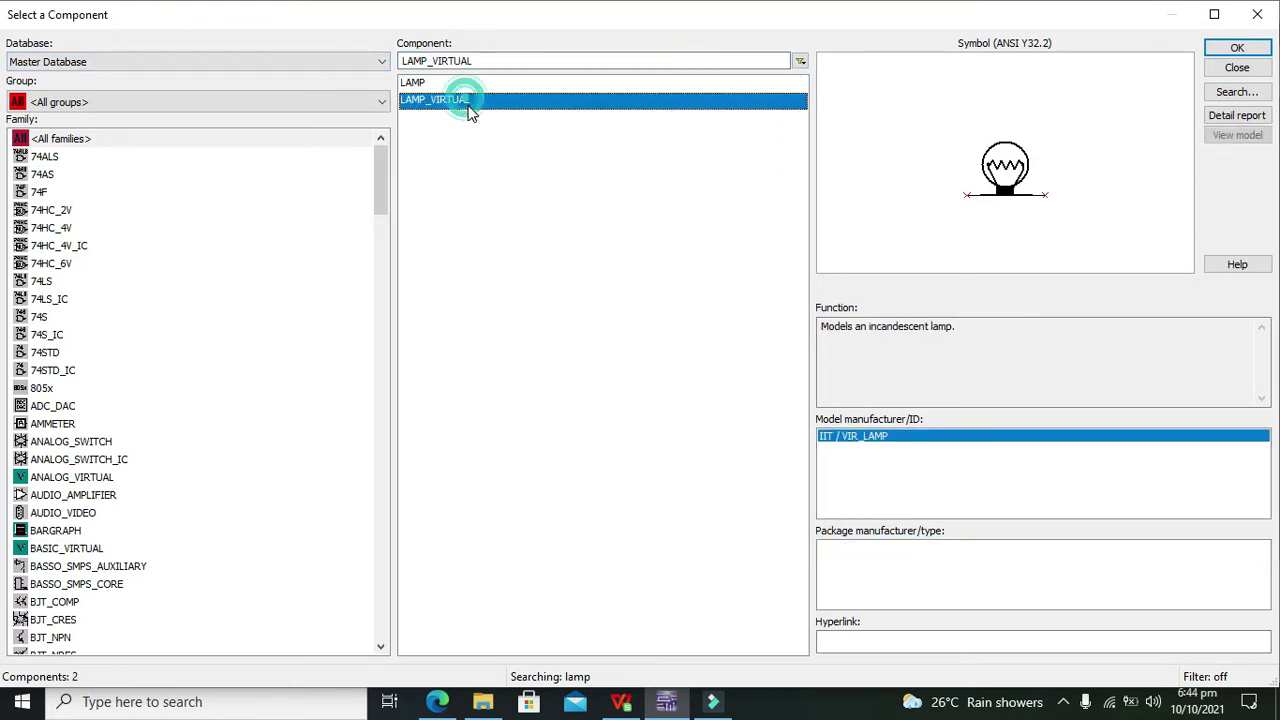
{"action": "left_click", "coordinate": [1237, 48]}
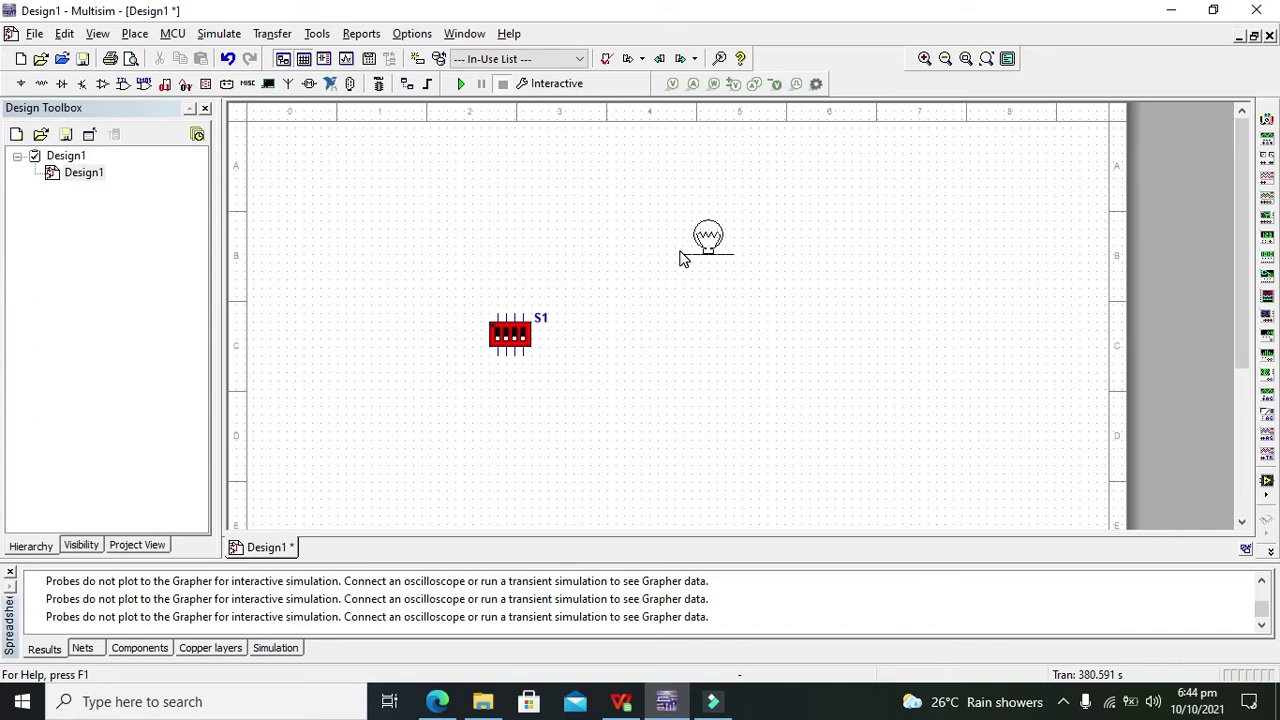
- Place four virtual lamps X1–X4 one below another to the right of S1
{"action": "left_click", "coordinate": [699, 254]}
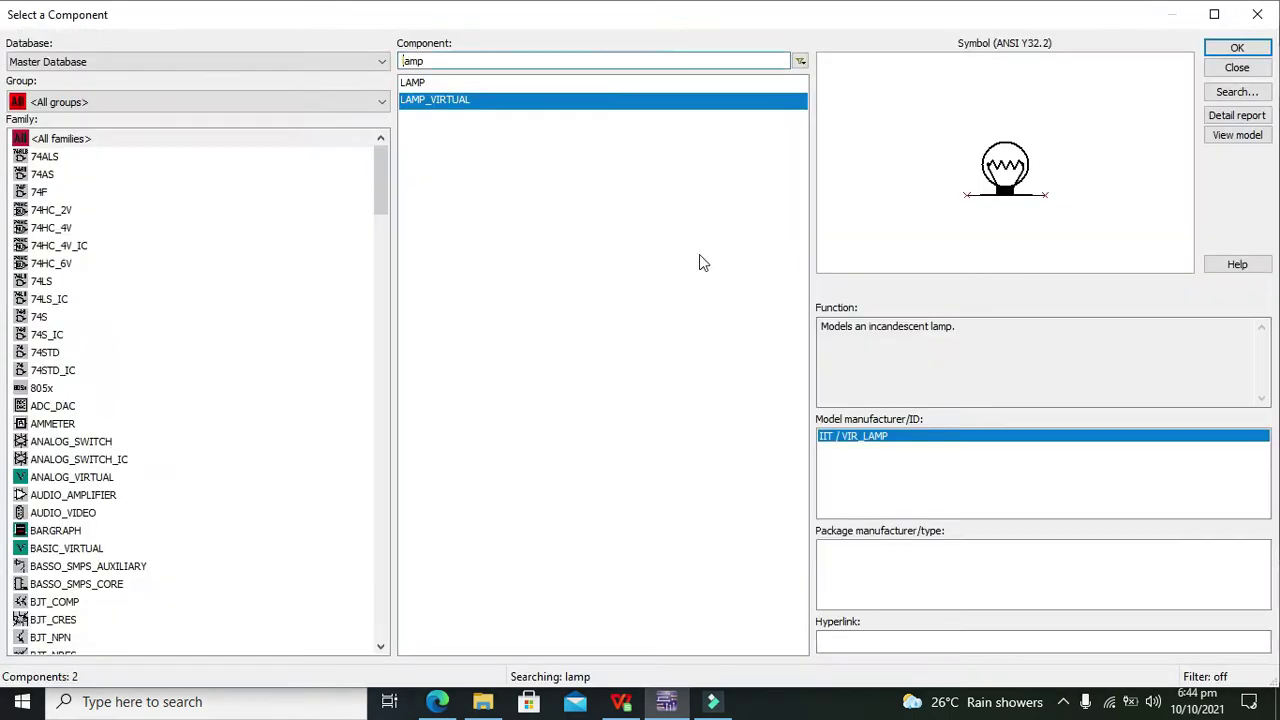
{"action": "left_click", "coordinate": [1230, 47]}
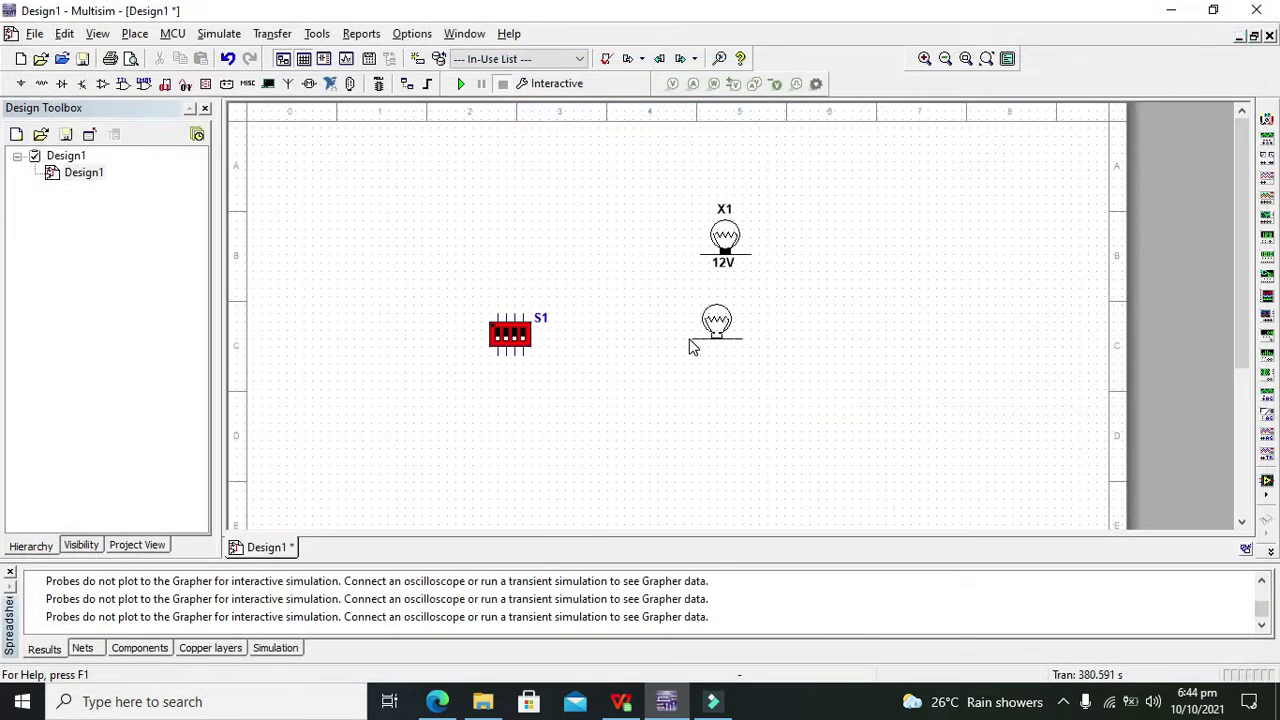
{"action": "left_click", "coordinate": [699, 347]}
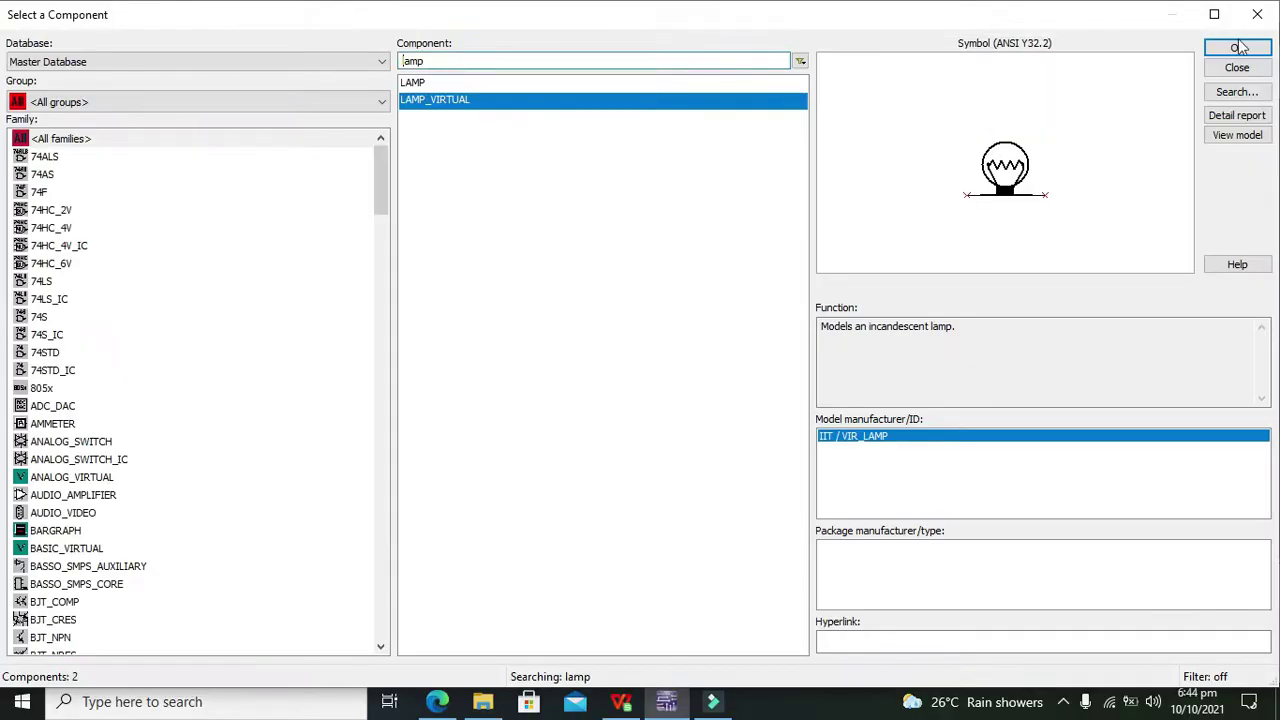
{"action": "left_click", "coordinate": [1238, 48]}
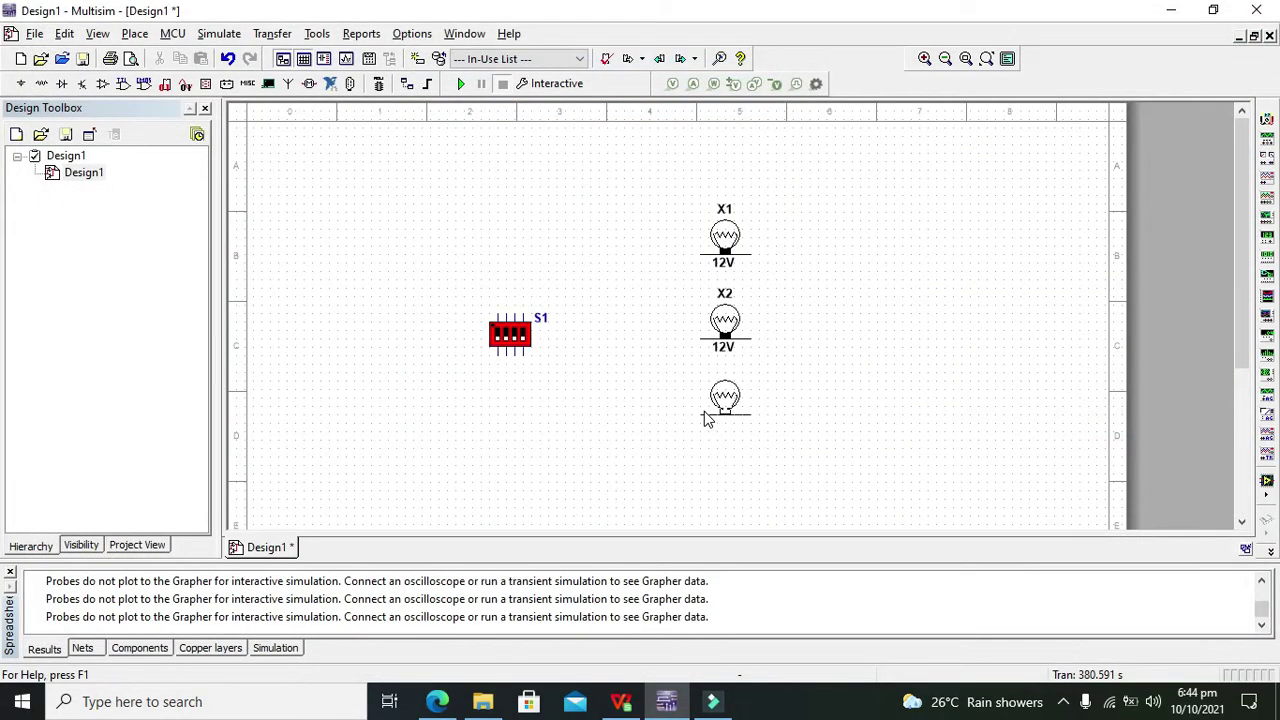
{"action": "left_click", "coordinate": [705, 414]}
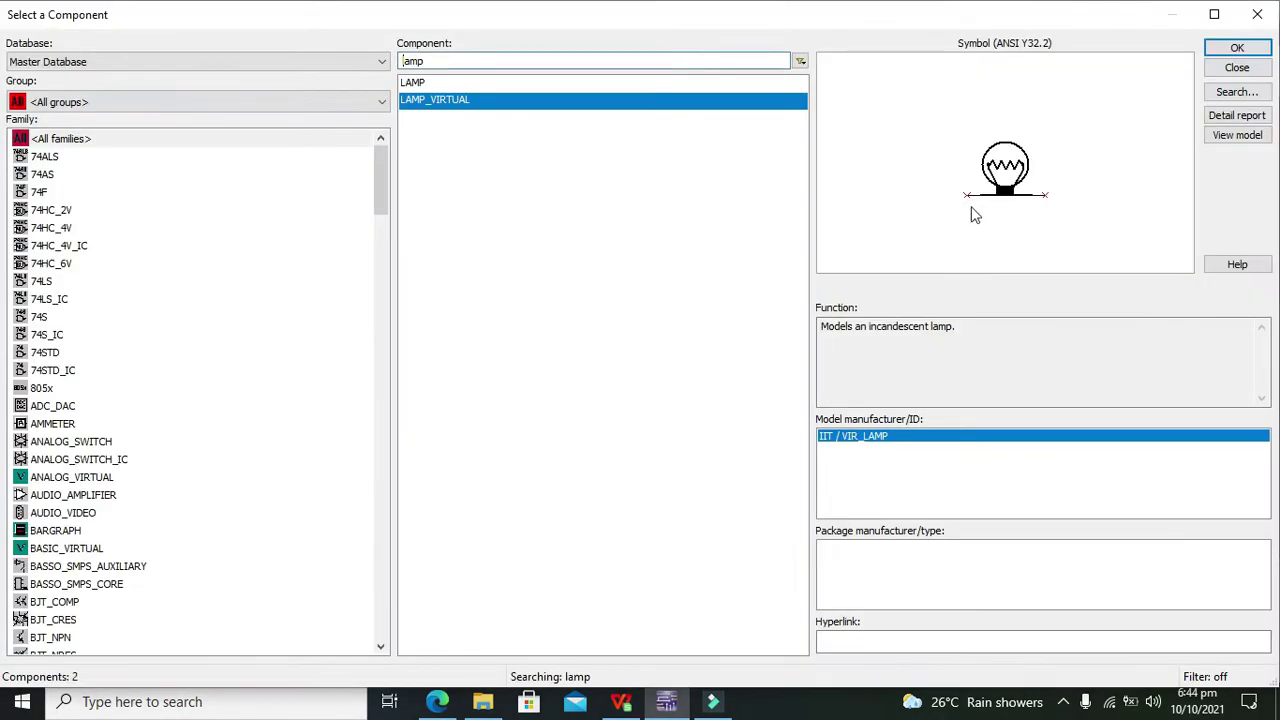
{"action": "left_click", "coordinate": [1237, 48]}
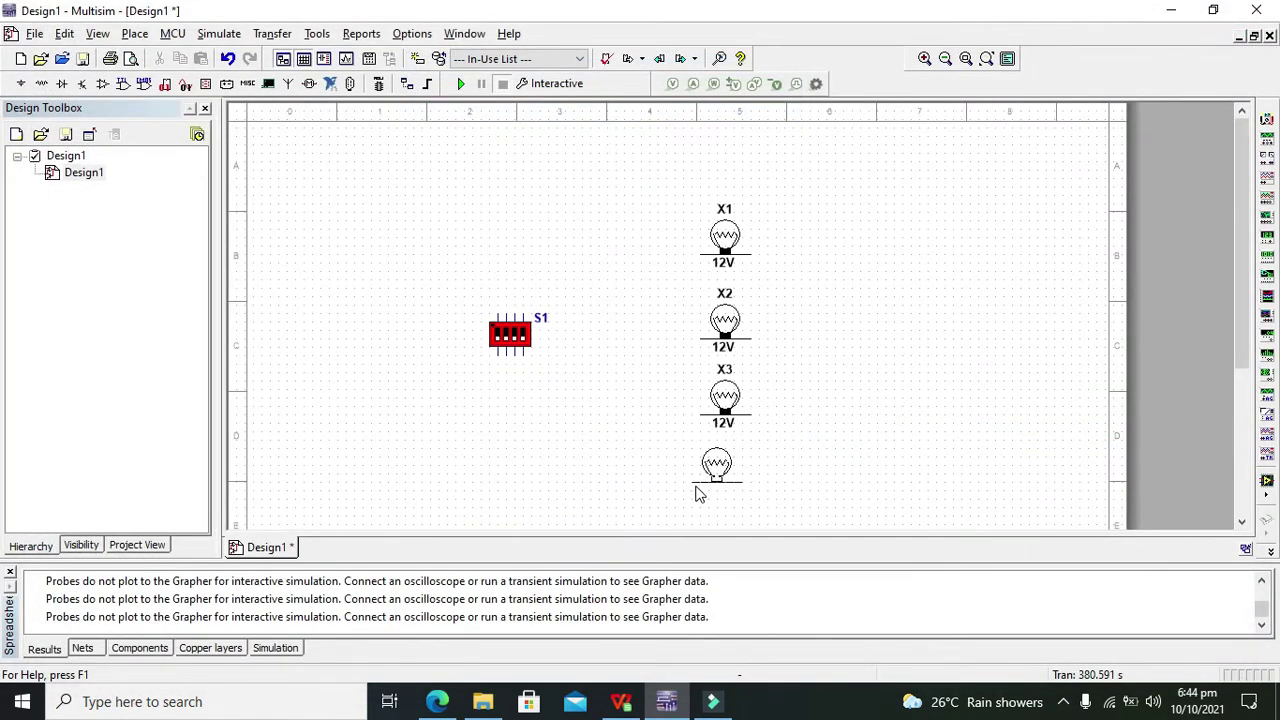
{"action": "left_click", "coordinate": [702, 490]}
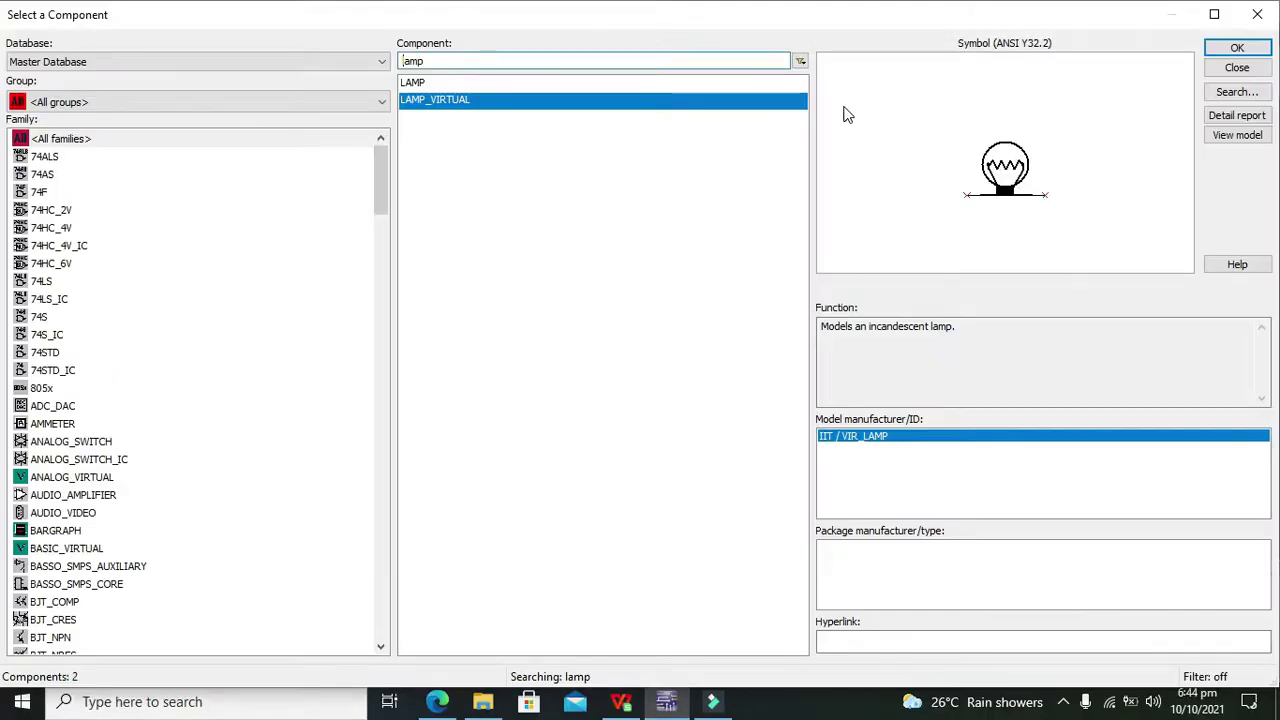
- Select all four lamps and drag them together into an even column
{"action": "left_click", "coordinate": [1275, 17]}
{"action": "left_click_drag", "start_coordinate": [674, 183], "coordinate": [794, 334]}
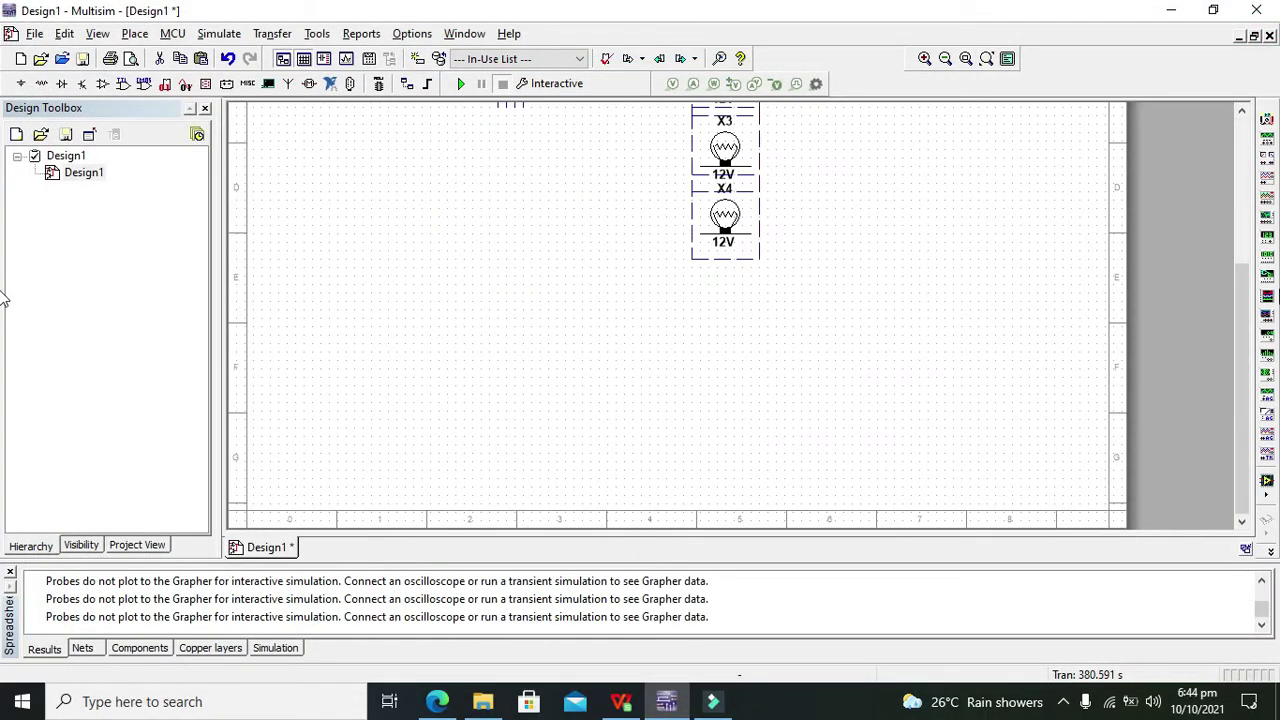
{"action": "scroll", "coordinate": [1245, 303], "scroll_direction": "up", "scroll_amount": 3}
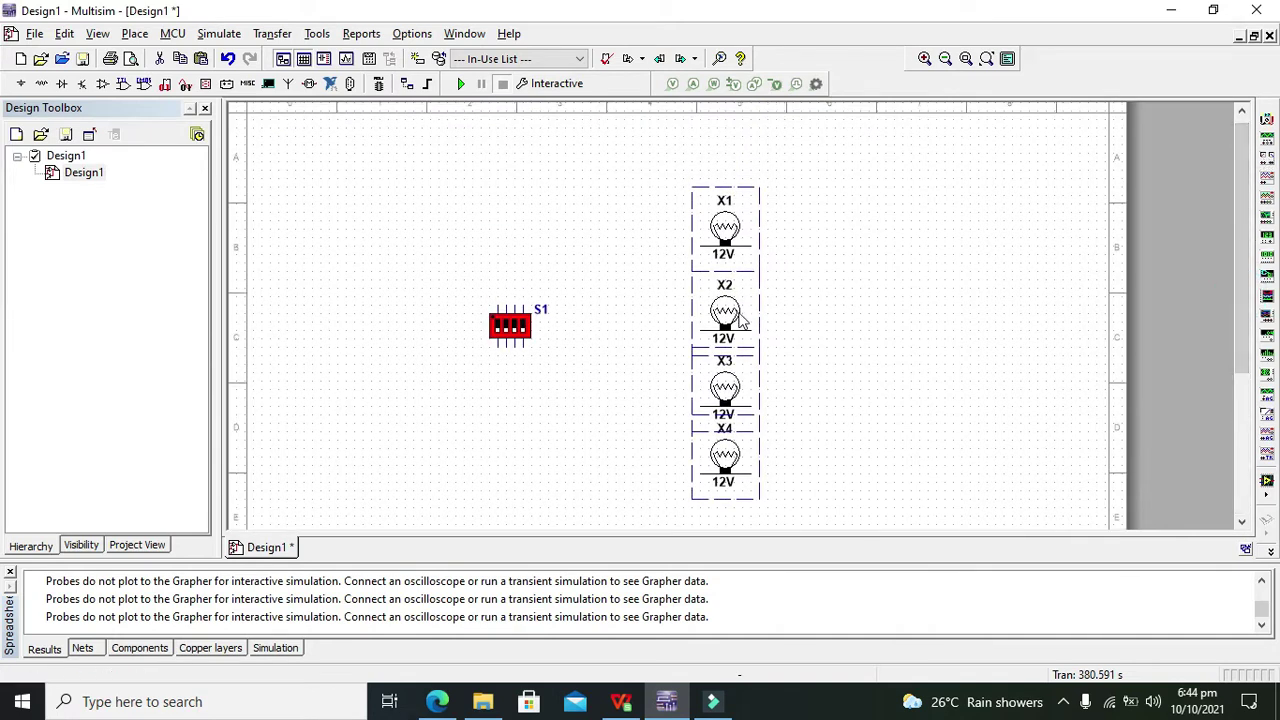
{"action": "left_click_drag", "start_coordinate": [740, 322], "coordinate": [744, 297]}
- Wire X1's right pin to X4's, then tie X3's and X2's right pins onto that rail
{"action": "left_click", "coordinate": [831, 290]}
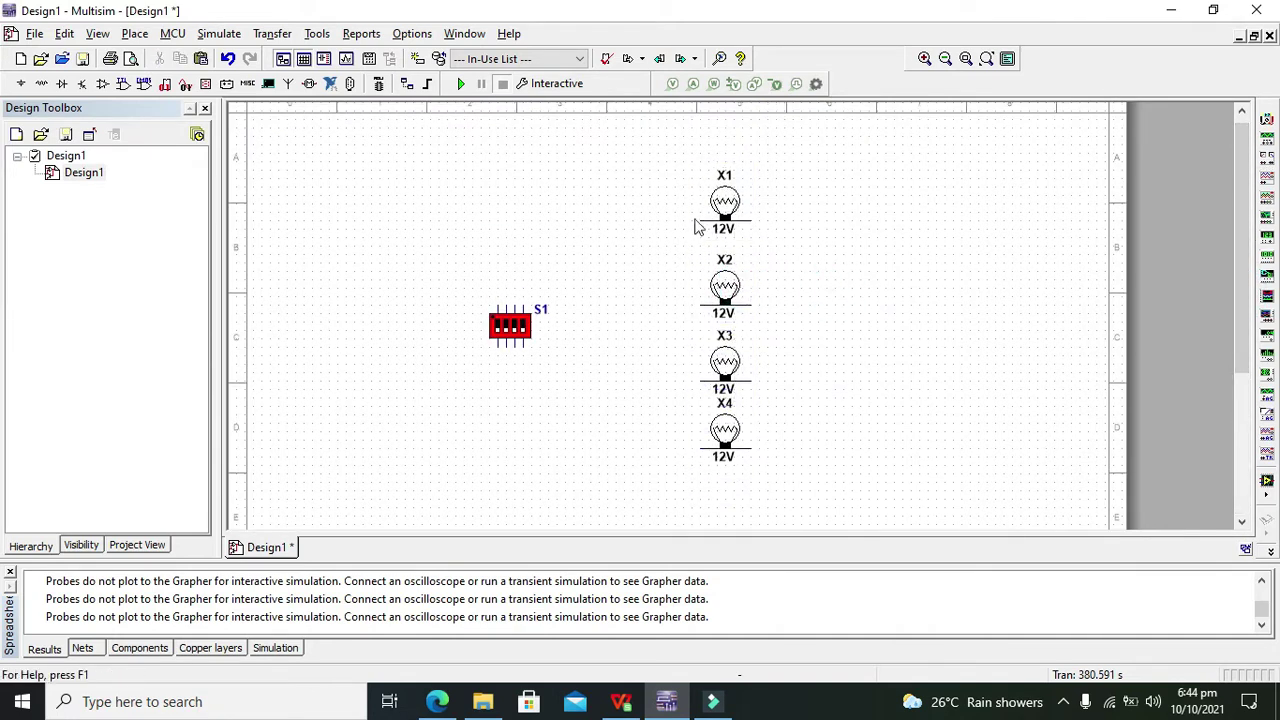
{"action": "left_click", "coordinate": [752, 220]}
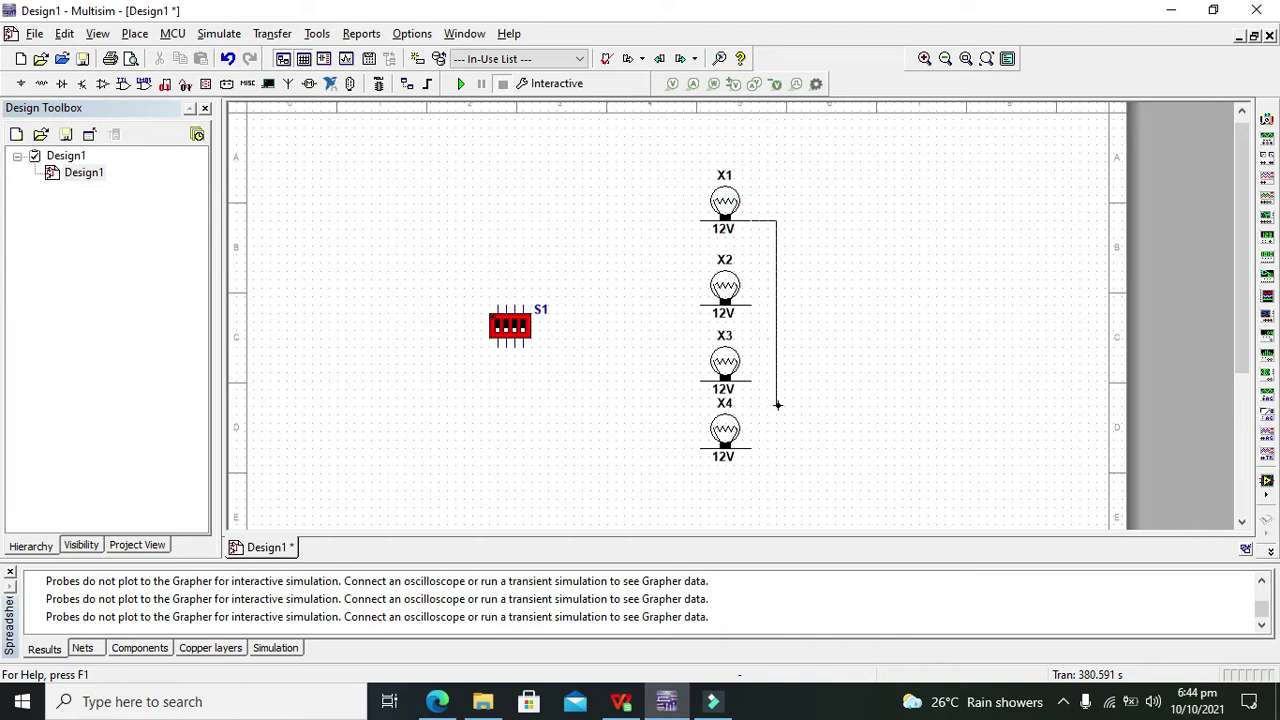
{"action": "left_click", "coordinate": [757, 447]}
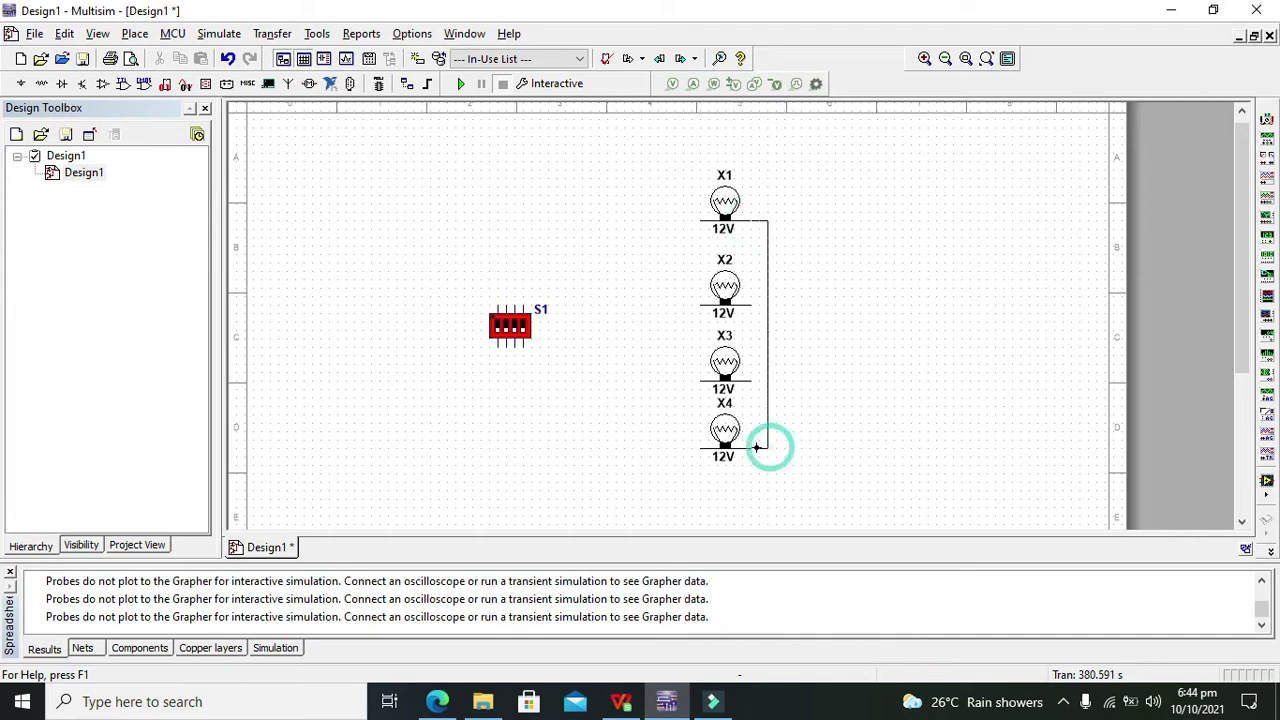
{"action": "left_click", "coordinate": [750, 381]}
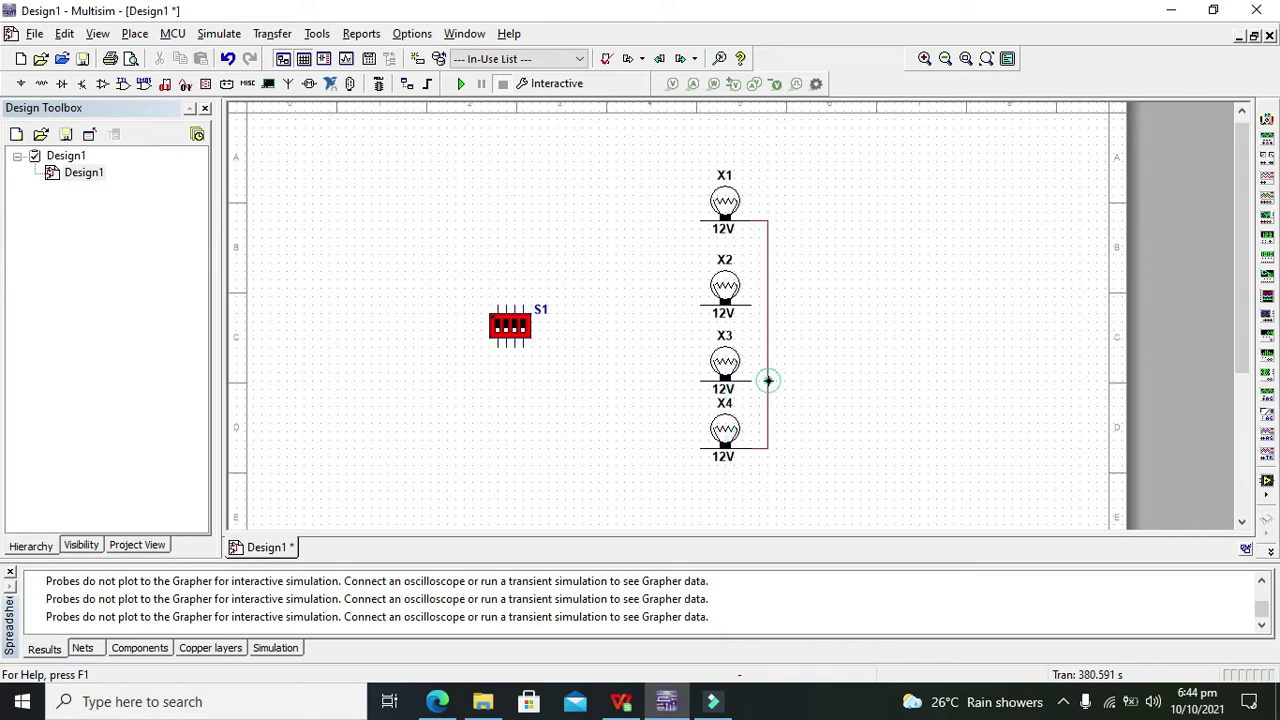
{"action": "left_click", "coordinate": [767, 380]}
{"action": "left_click", "coordinate": [752, 302]}
{"action": "left_click", "coordinate": [767, 302]}
{"action": "left_click", "coordinate": [701, 219]}
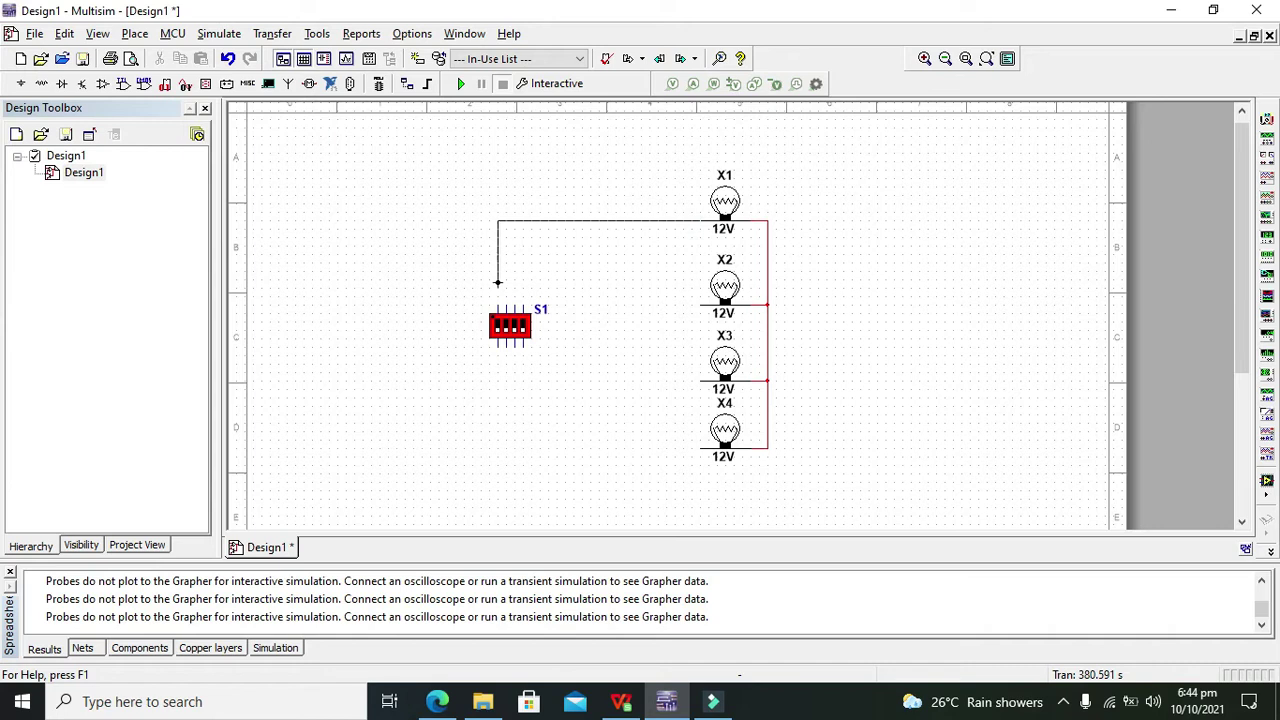
- Wire the left pins of X1, X2, X3 and X4 to S1's first through fourth pins
{"action": "left_click", "coordinate": [495, 301]}
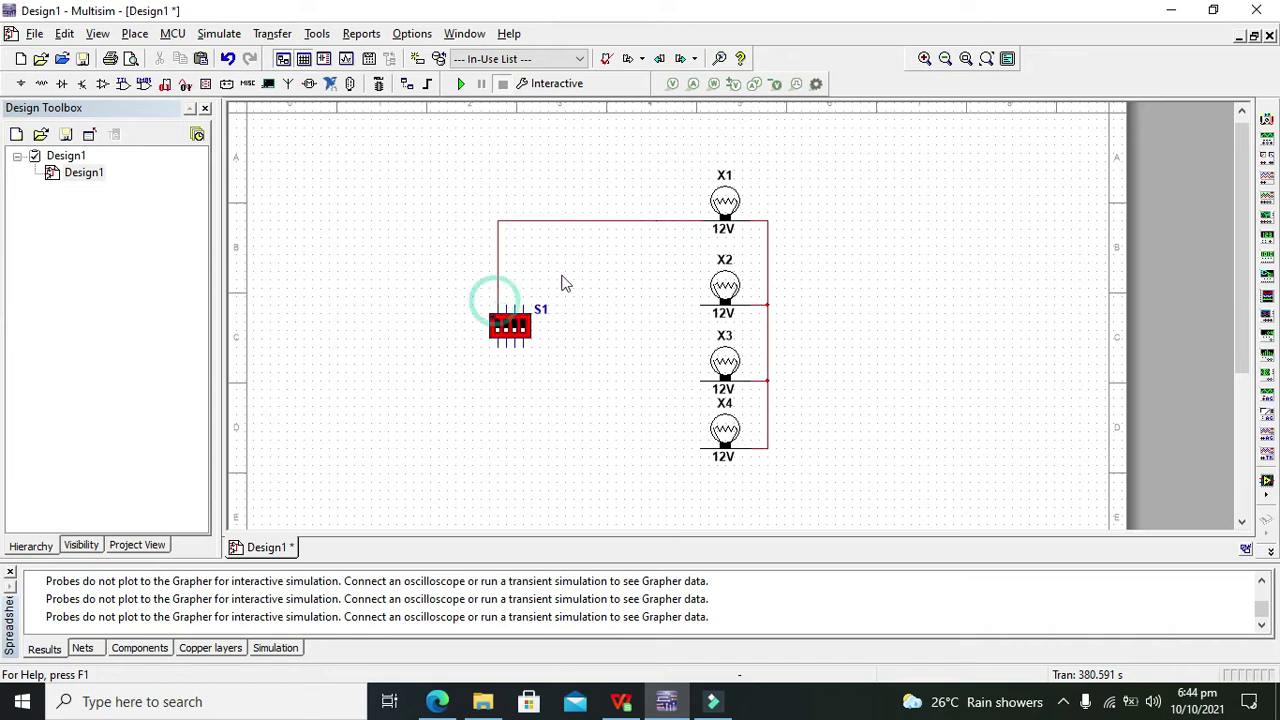
{"action": "left_click", "coordinate": [689, 304]}
{"action": "left_click", "coordinate": [656, 235]}
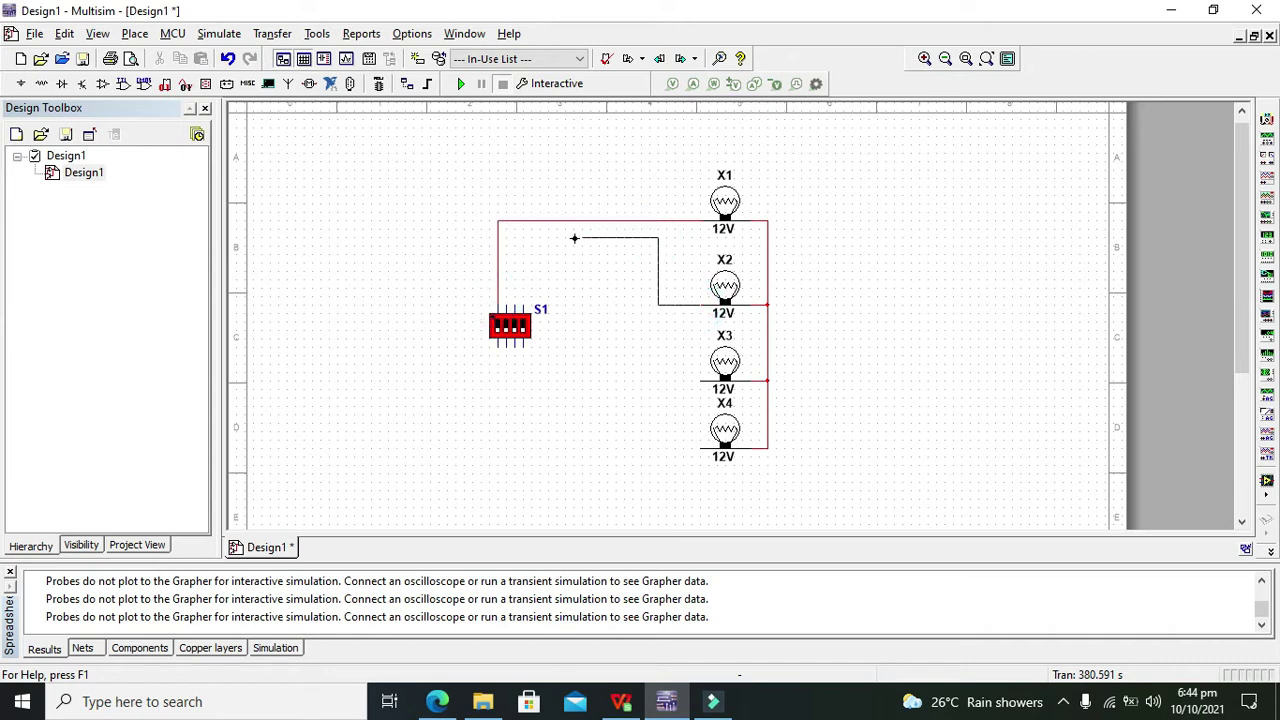
{"action": "left_click", "coordinate": [508, 238]}
{"action": "left_click", "coordinate": [506, 299]}
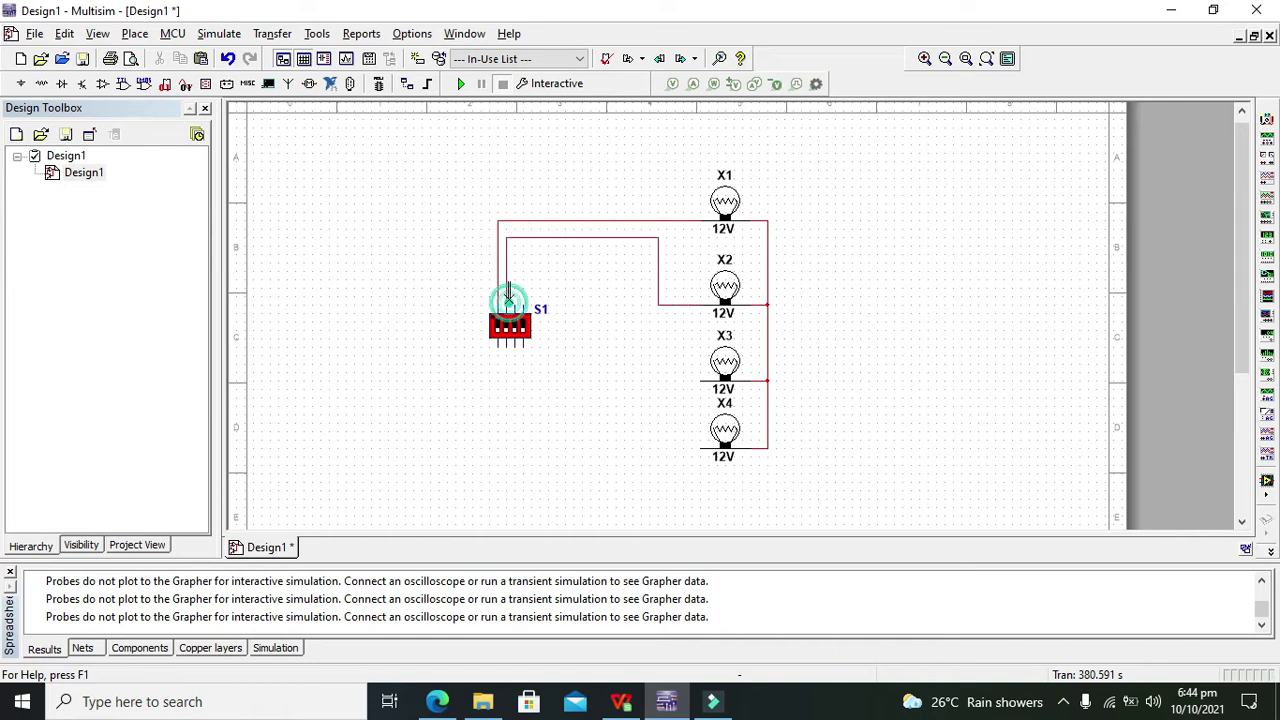
{"action": "left_click", "coordinate": [701, 382]}
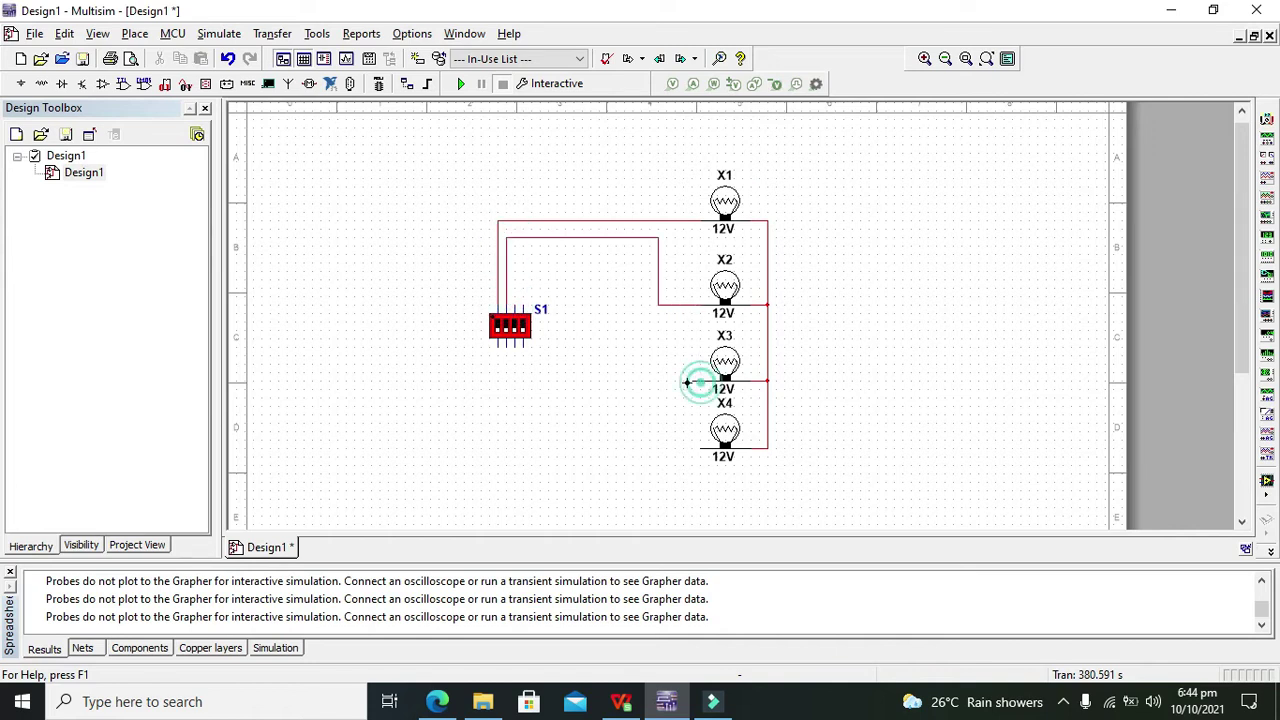
{"action": "left_click", "coordinate": [640, 250]}
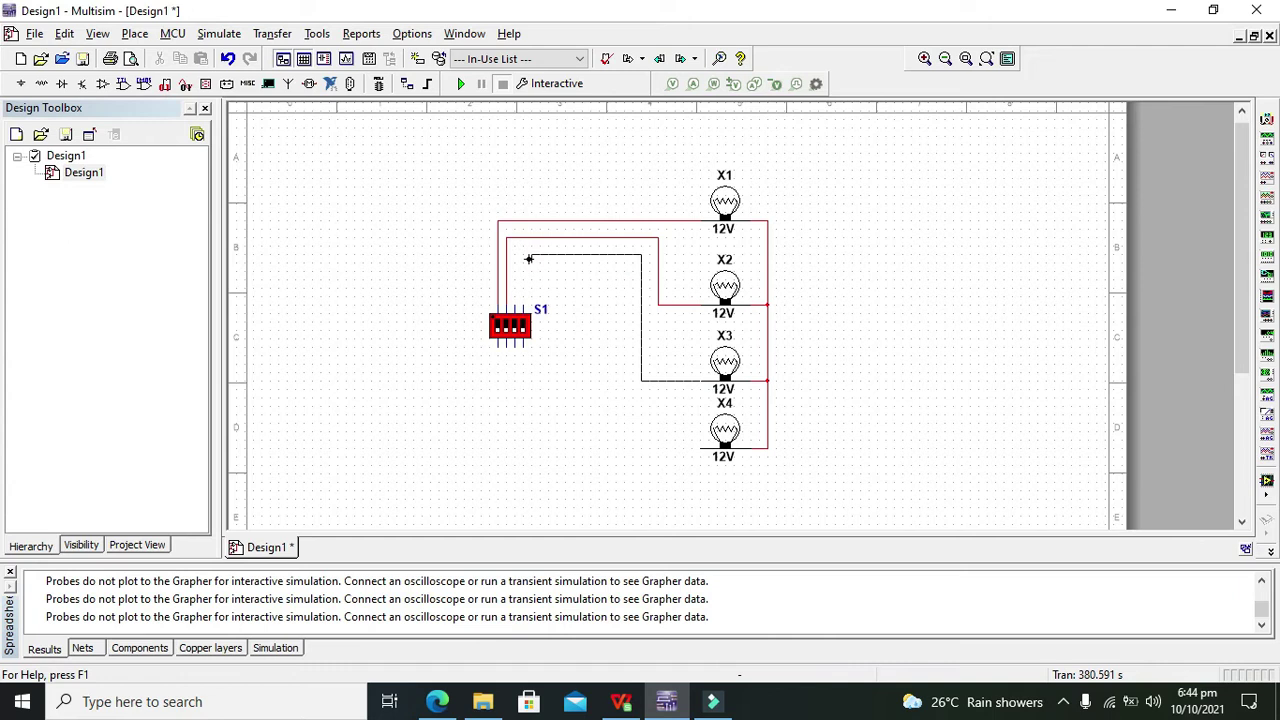
{"action": "left_click", "coordinate": [514, 304]}
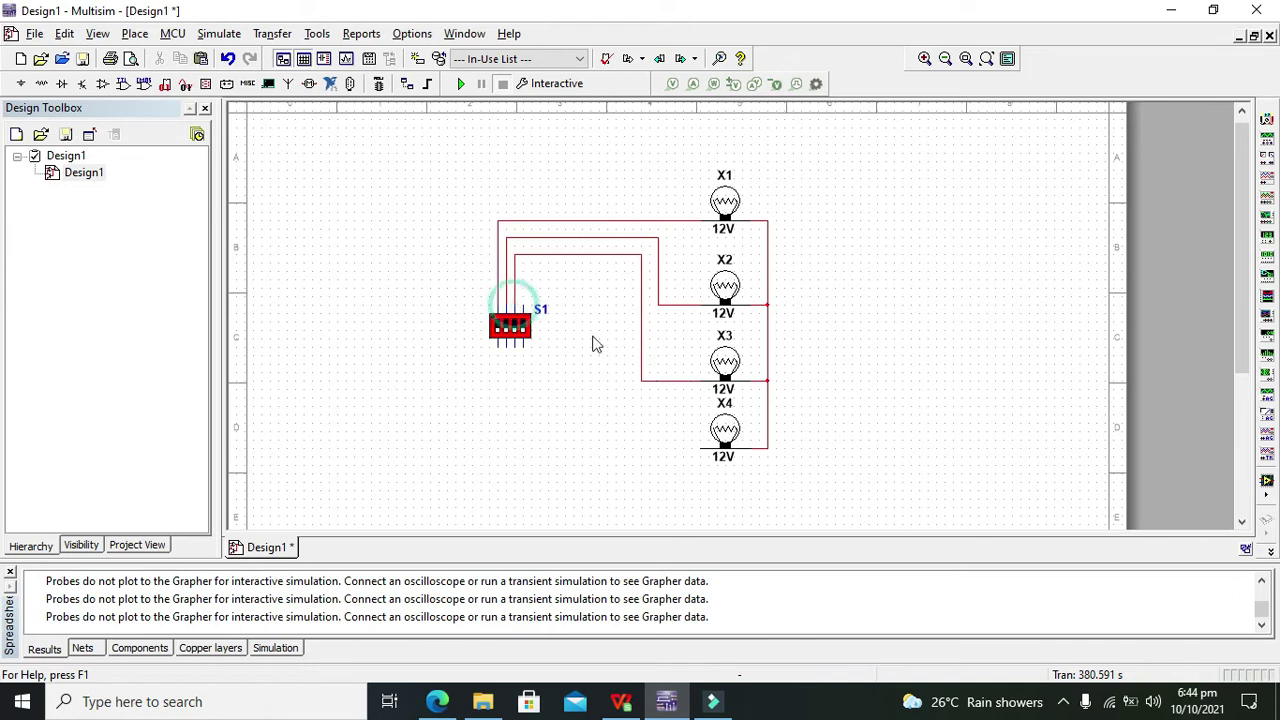
{"action": "left_click", "coordinate": [698, 449]}
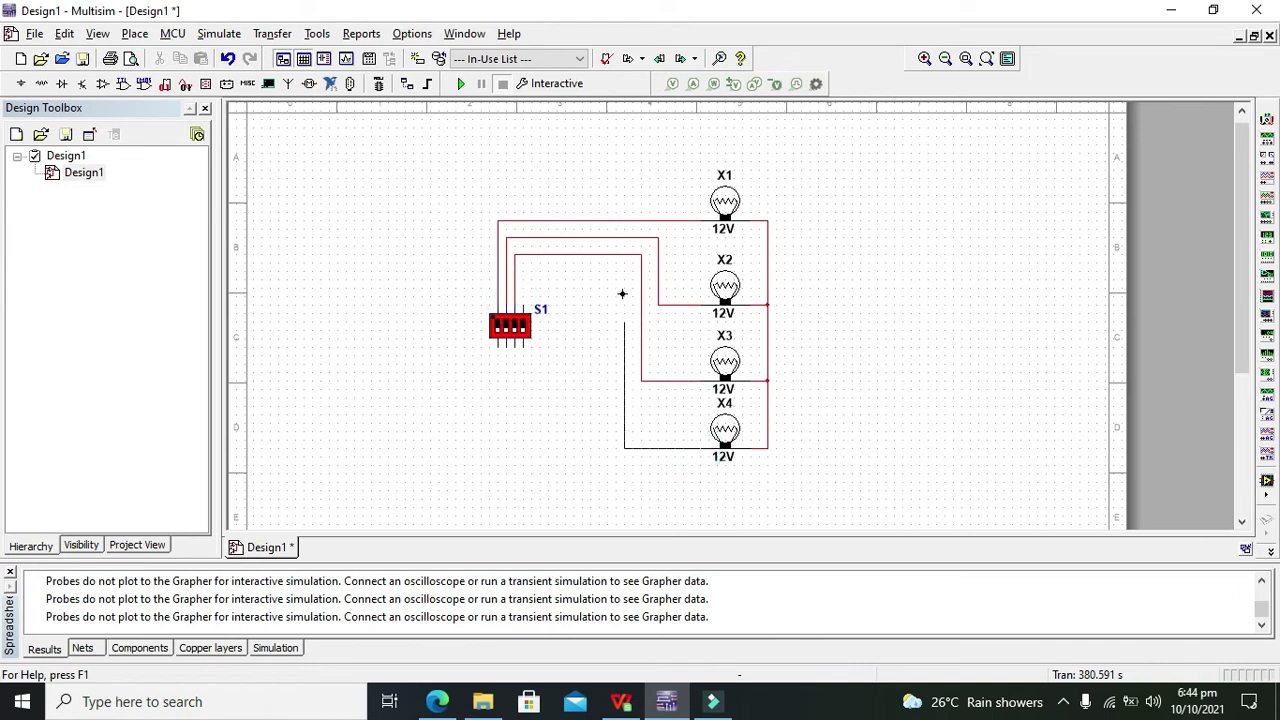
{"action": "left_click", "coordinate": [624, 264]}
{"action": "left_click", "coordinate": [521, 303]}
- Open the Place Source catalogue listing POWER_SOURCES parts like AC_POWER and DC_POWER
{"action": "left_click", "coordinate": [20, 83]}
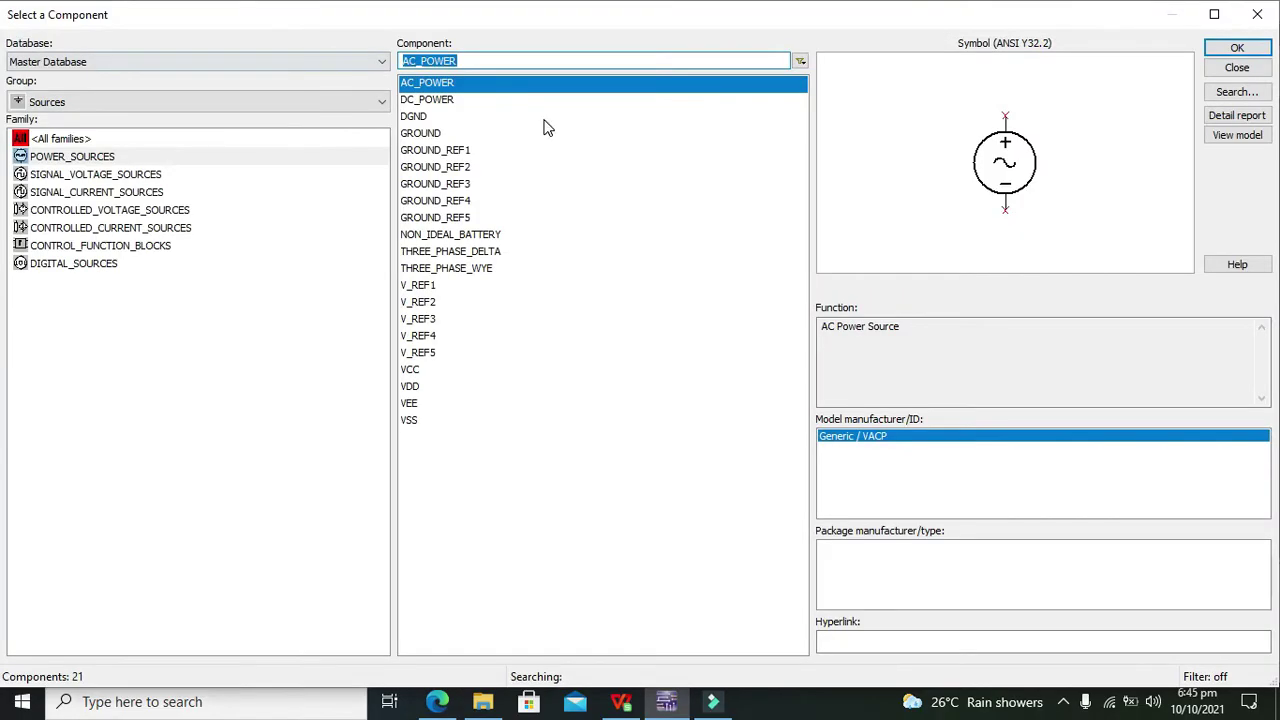
- Place a GROUND right of the lamps and wire it to their common rail
{"action": "left_click", "coordinate": [492, 133]}
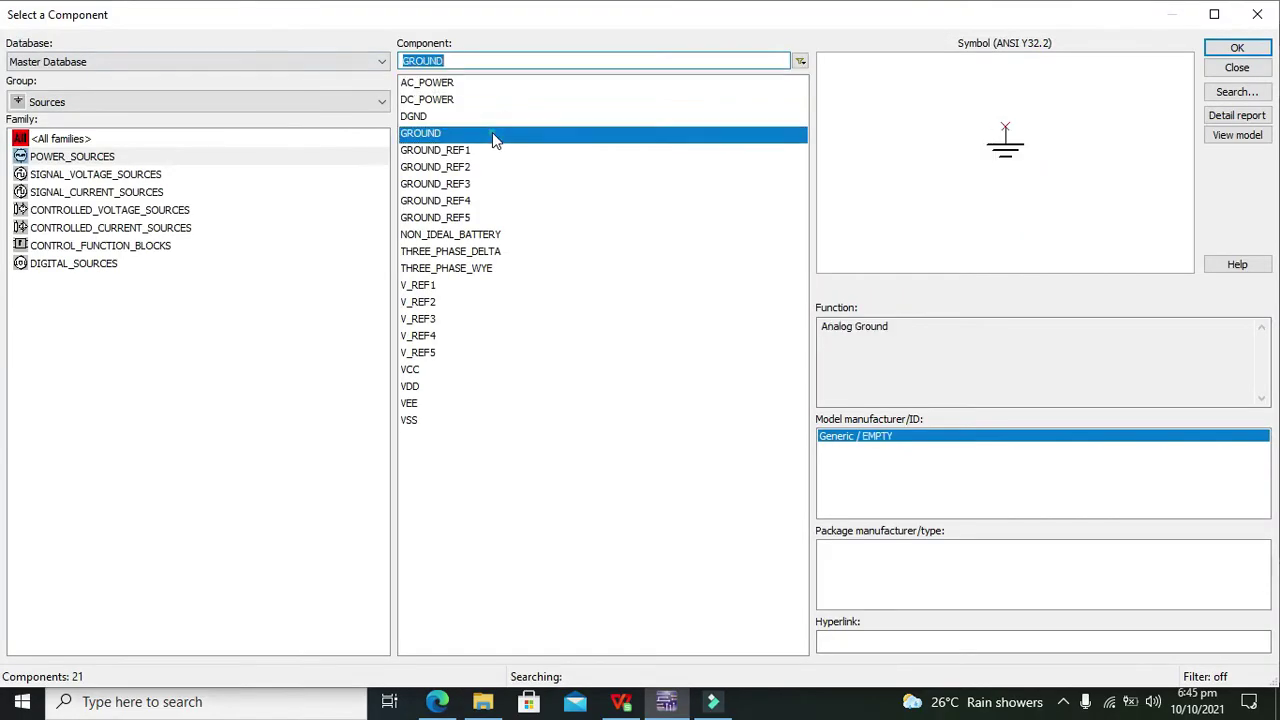
{"action": "left_click", "coordinate": [1237, 48]}
{"action": "left_click", "coordinate": [823, 338]}
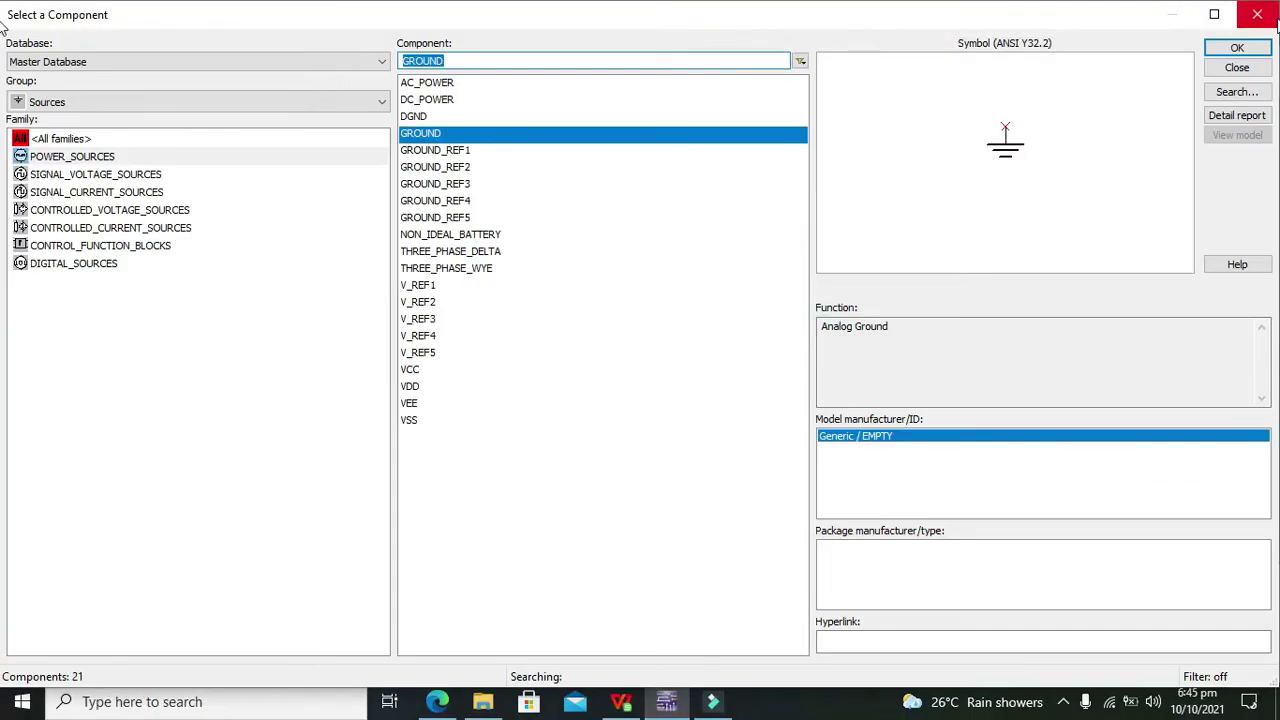
{"action": "key", "text": "Return"}
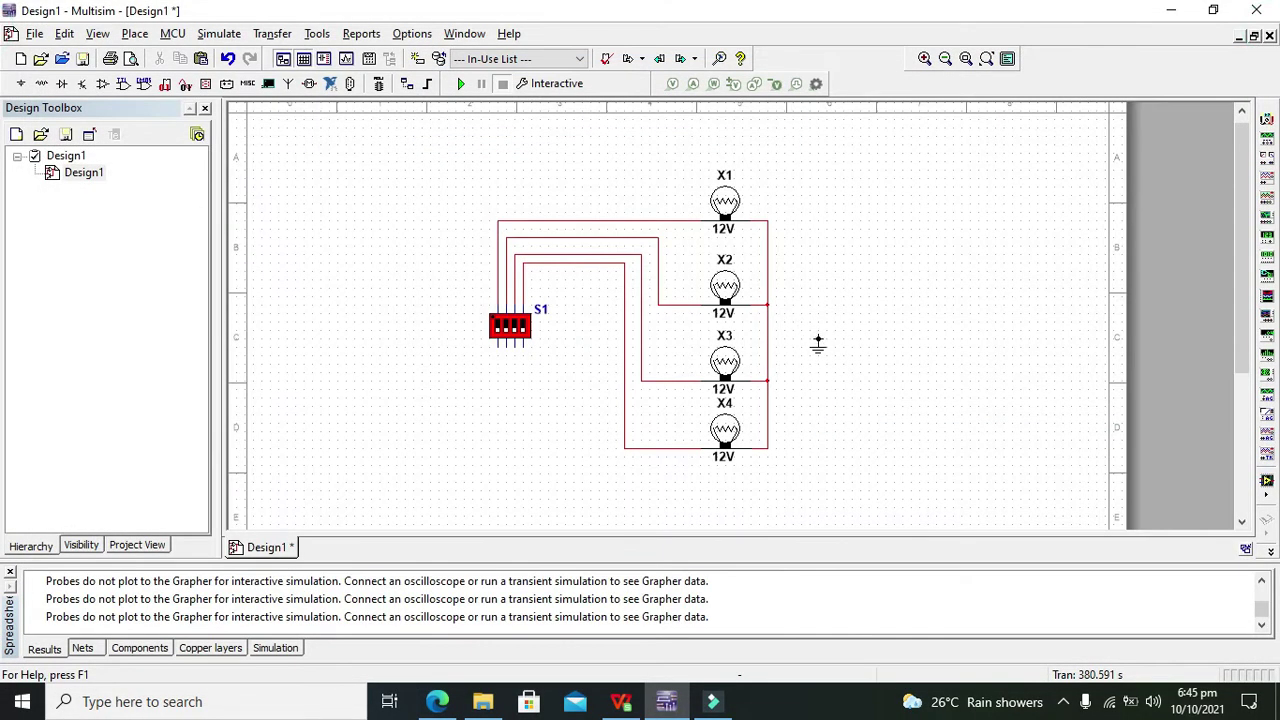
{"action": "left_click", "coordinate": [818, 343]}
{"action": "left_click", "coordinate": [818, 340]}
{"action": "left_click", "coordinate": [768, 304]}
- Remove the stray wire drawn below switch S1's lower pins
{"action": "left_click", "coordinate": [497, 346]}
{"action": "left_click", "coordinate": [499, 369]}
{"action": "left_click", "coordinate": [519, 346]}
{"action": "left_click", "coordinate": [526, 379]}
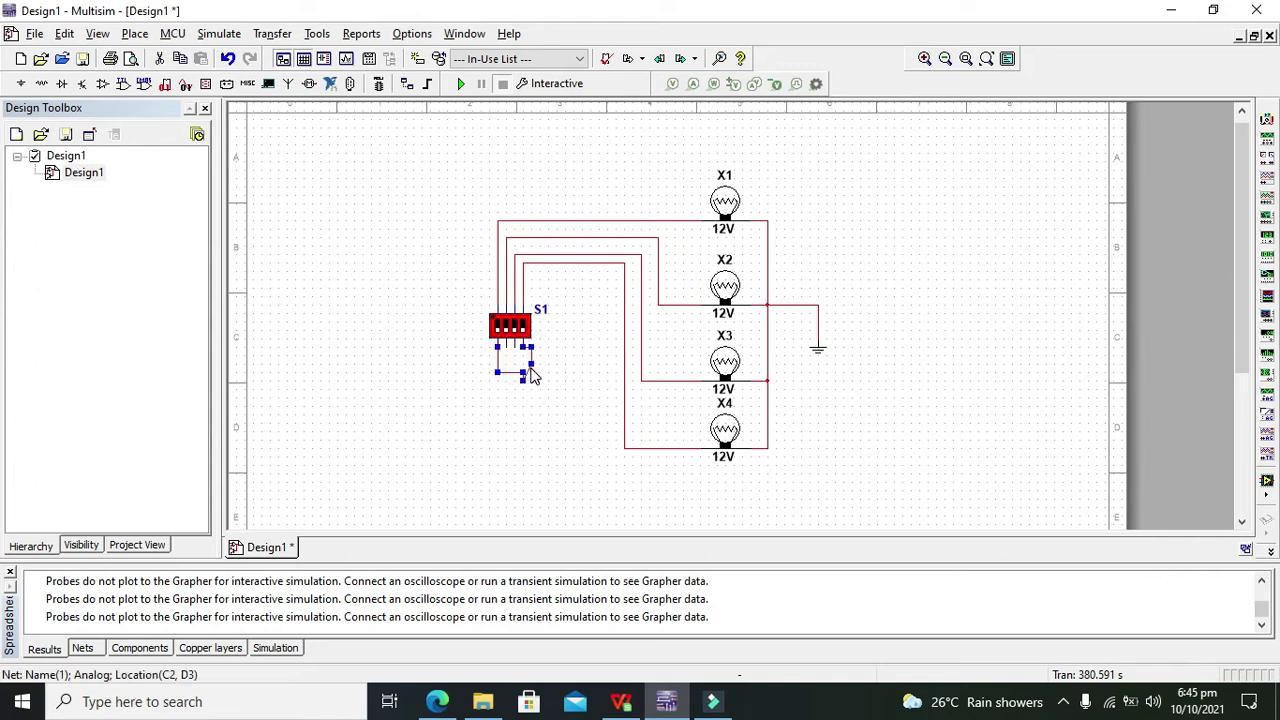
{"action": "key", "text": "Delete"}
- Choose DC_POWER from the sources and place battery V1 below-left of switch S1
{"action": "left_click", "coordinate": [21, 84]}
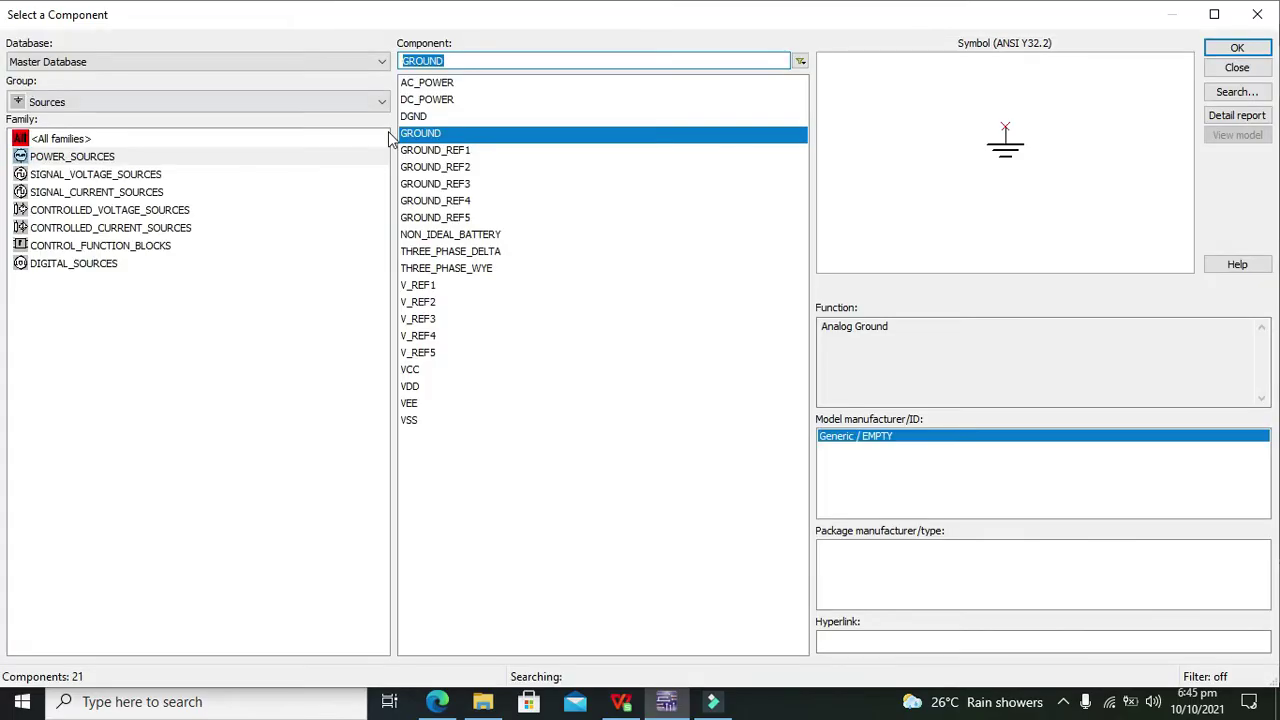
{"action": "left_click", "coordinate": [435, 370]}
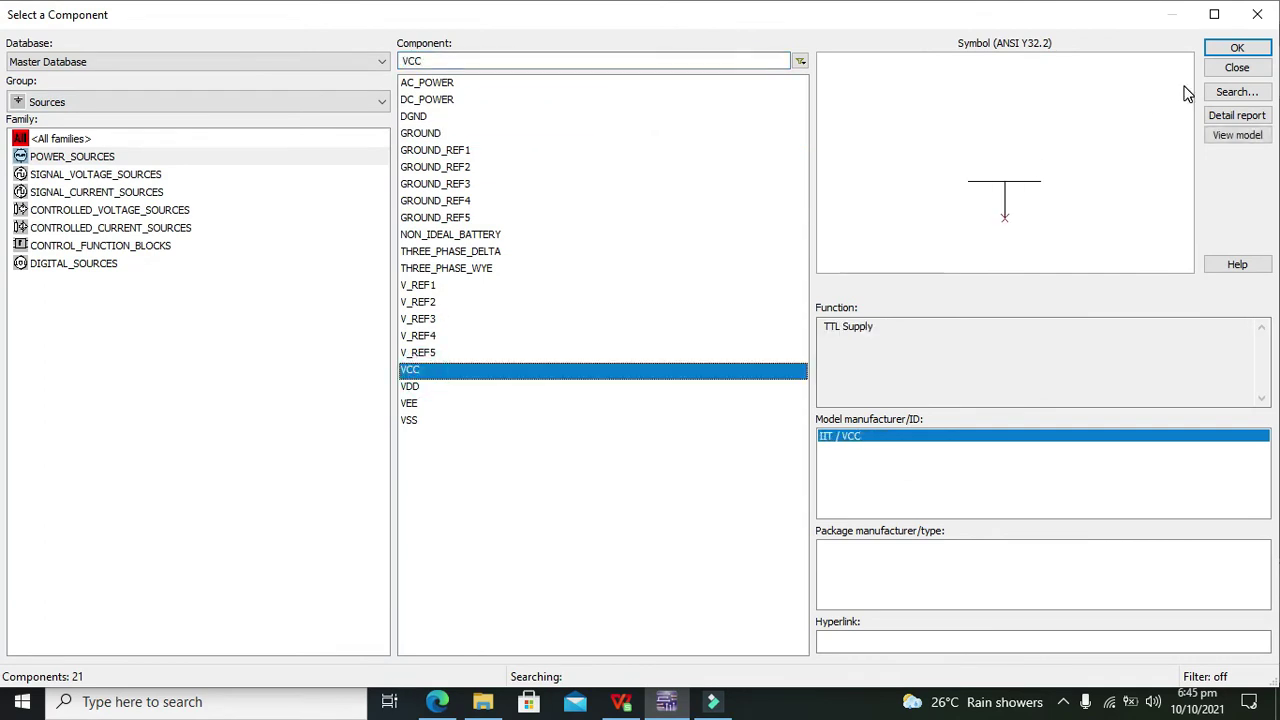
{"action": "left_click", "coordinate": [413, 392]}
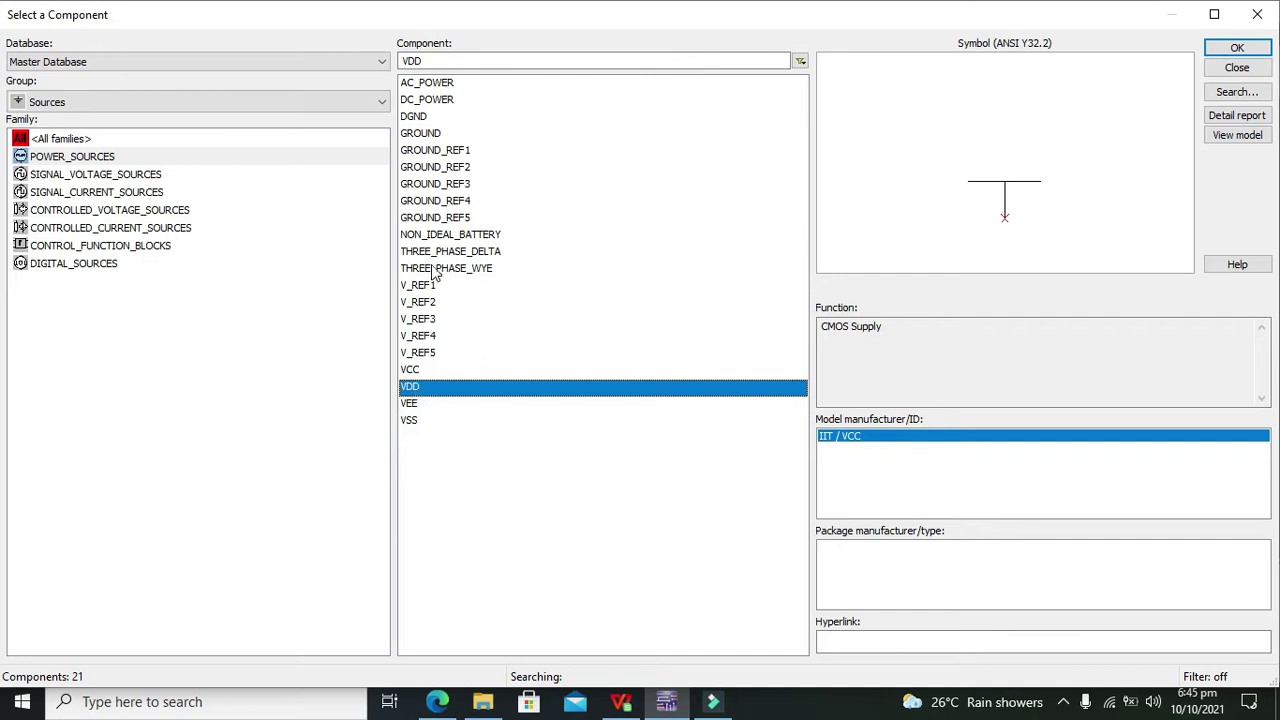
{"action": "left_click", "coordinate": [428, 101]}
{"action": "left_click", "coordinate": [1262, 52]}
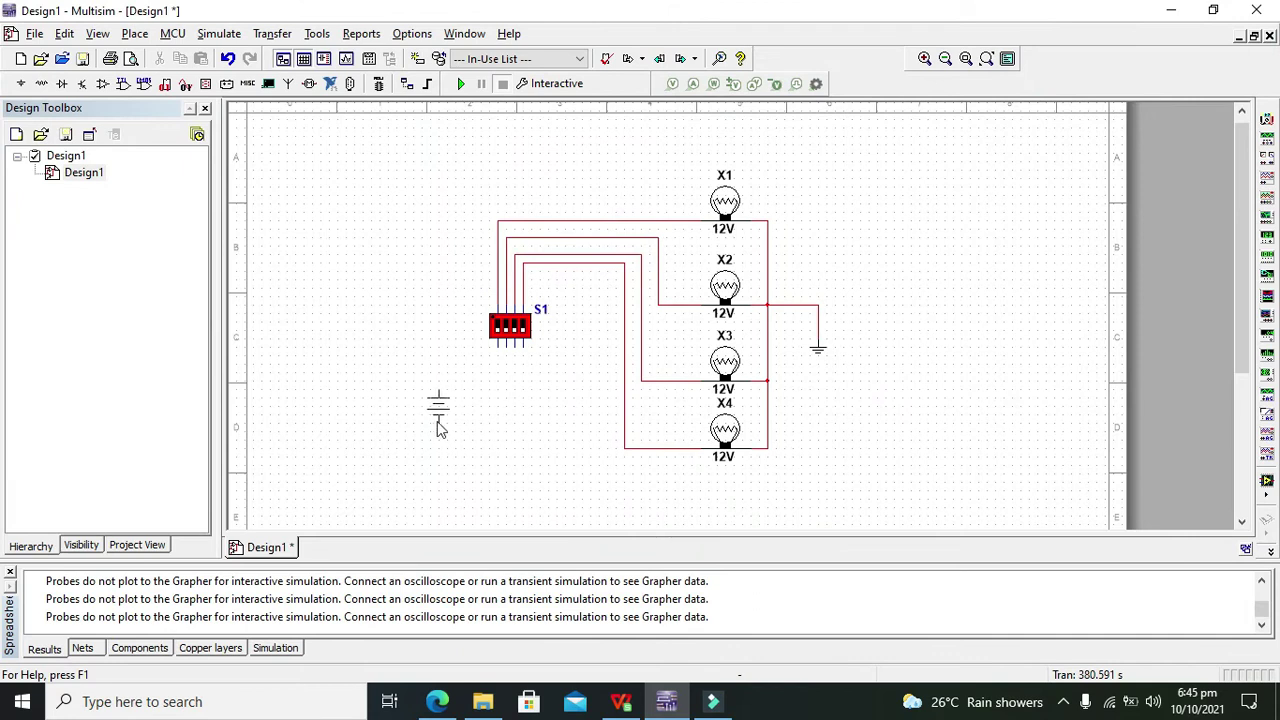
{"action": "left_click", "coordinate": [428, 453]}
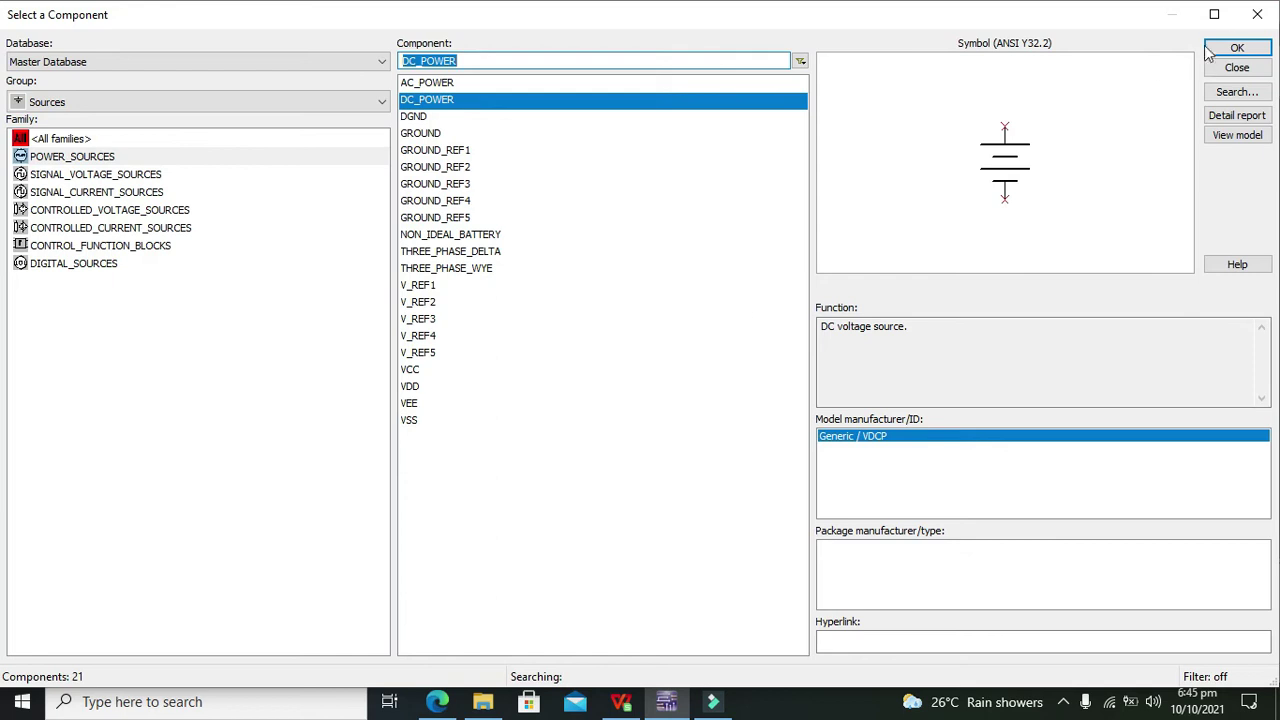
{"action": "left_click", "coordinate": [1257, 14]}
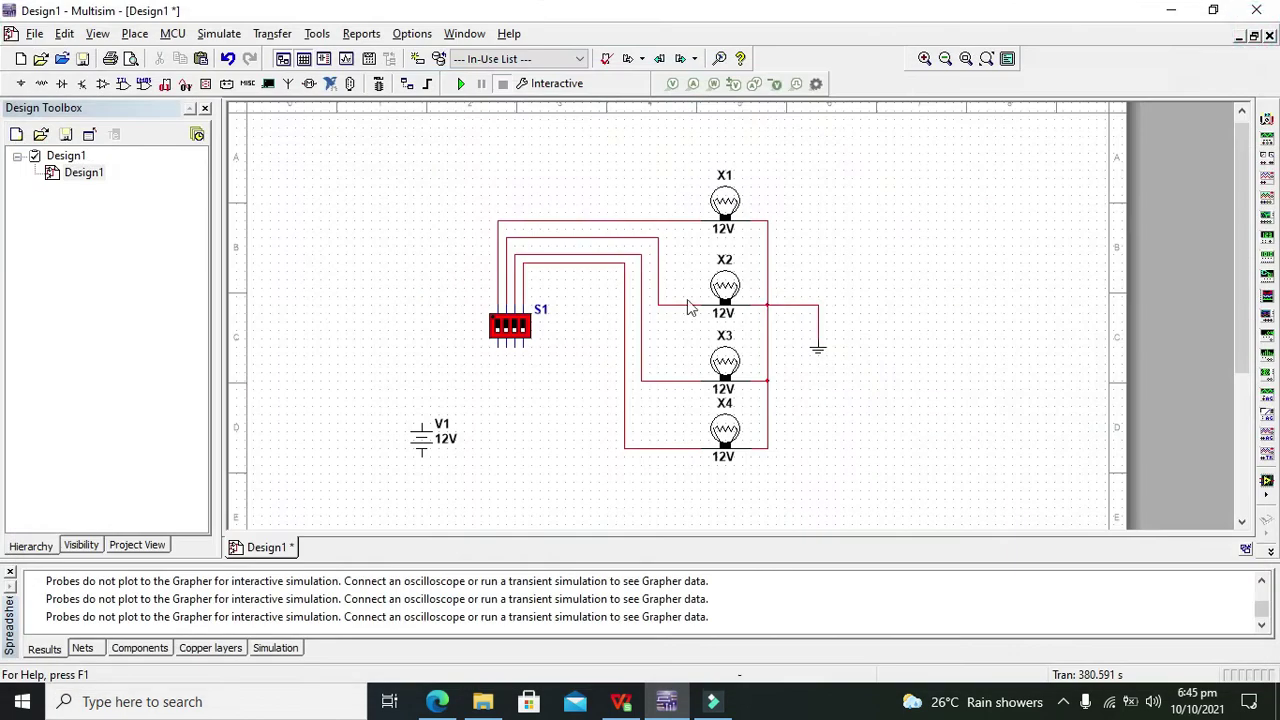
- Wire one of S1's bottom pins to battery V1's positive terminal
{"action": "left_click", "coordinate": [523, 347]}
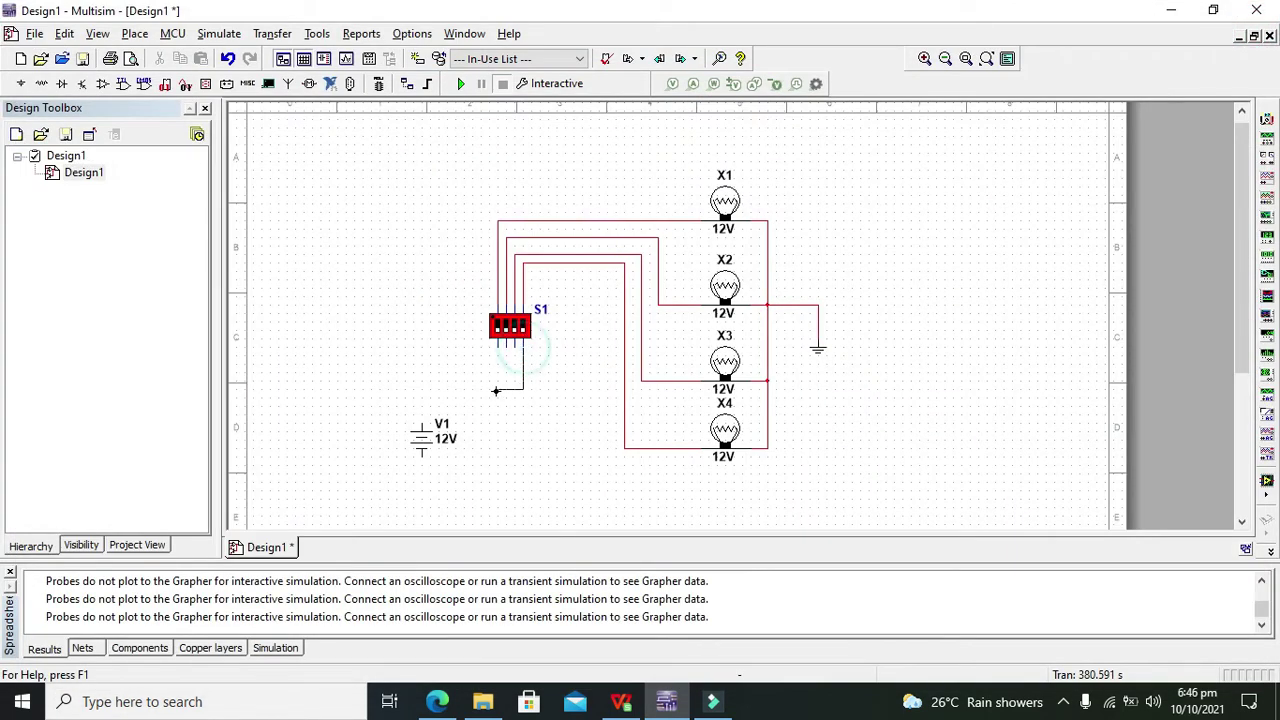
{"action": "left_click", "coordinate": [421, 424]}
{"action": "left_click", "coordinate": [424, 421]}
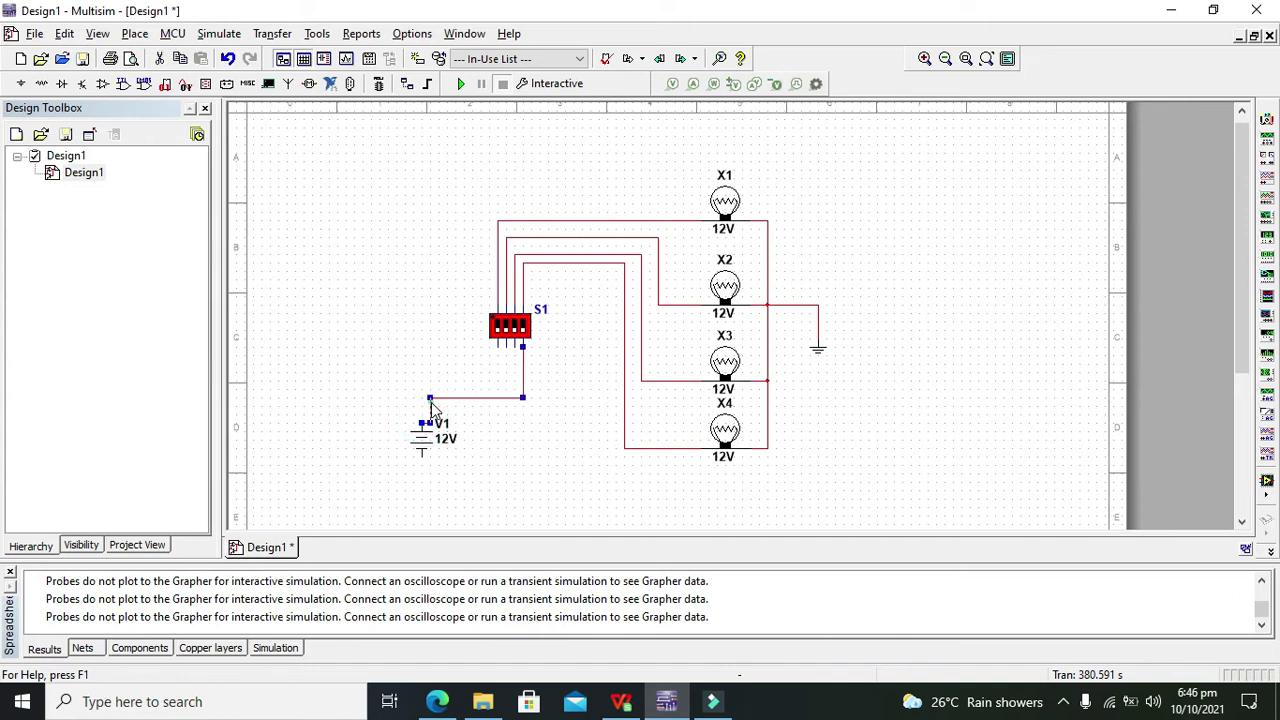
{"action": "left_click", "coordinate": [430, 401]}
{"action": "left_click", "coordinate": [471, 398]}
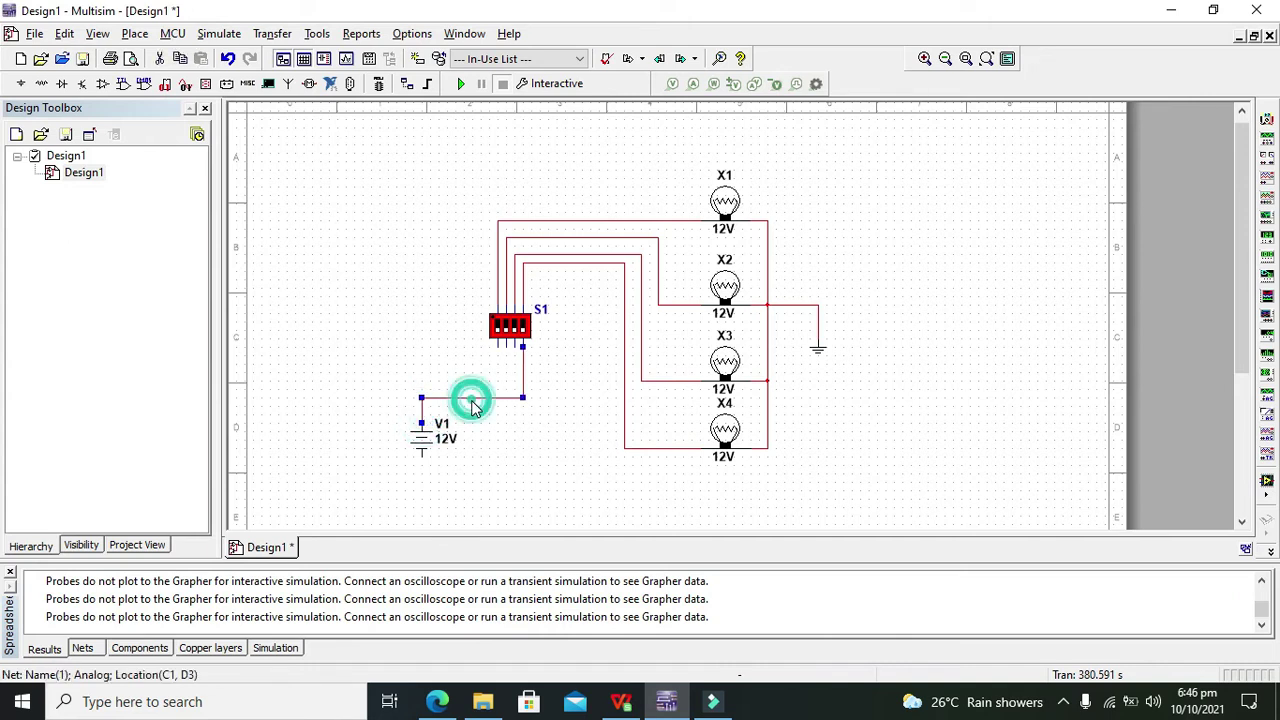
{"action": "left_click", "coordinate": [491, 411]}
- Join S1's three remaining lower pins onto the battery wire
{"action": "left_click", "coordinate": [516, 349]}
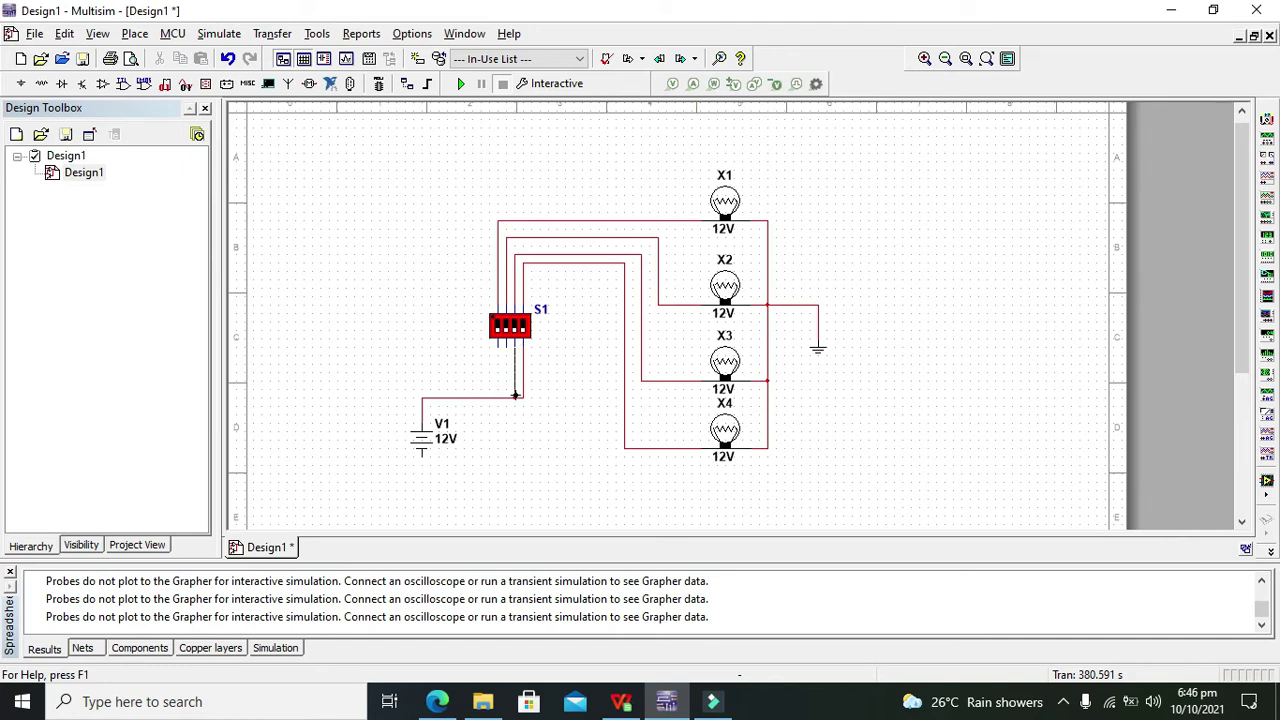
{"action": "left_click", "coordinate": [516, 397]}
{"action": "left_click", "coordinate": [504, 345]}
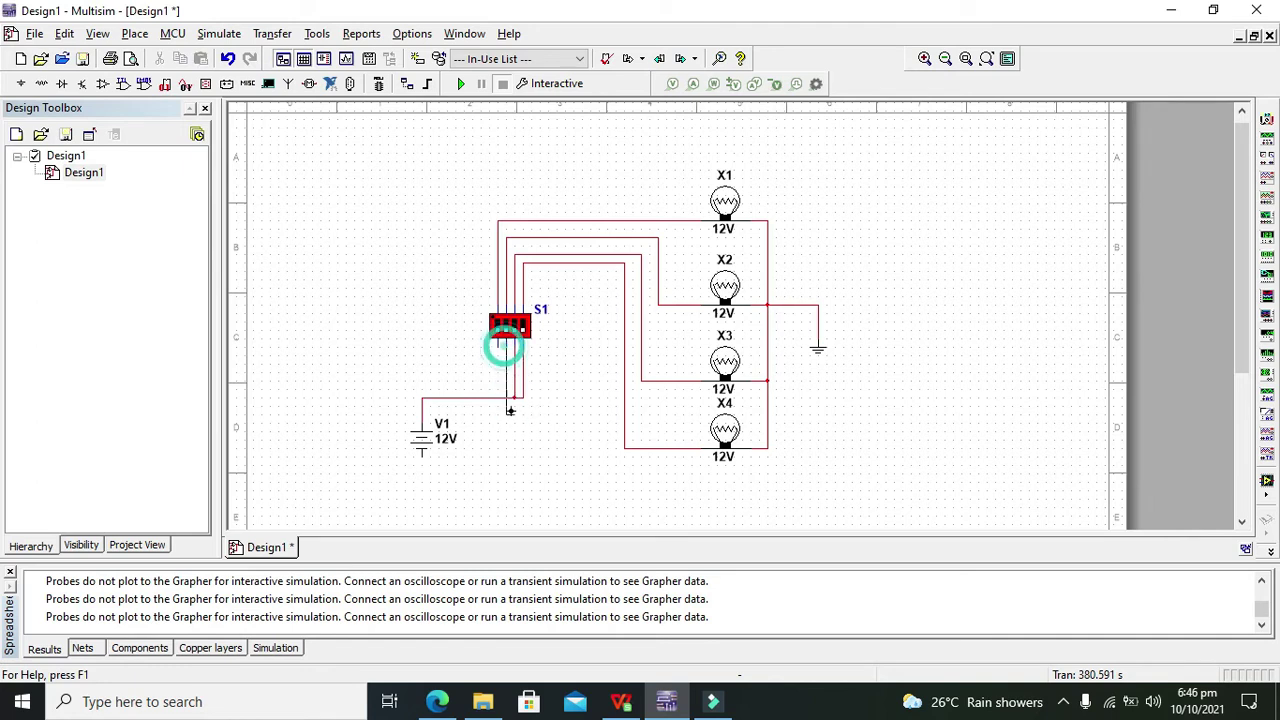
{"action": "left_click", "coordinate": [507, 397]}
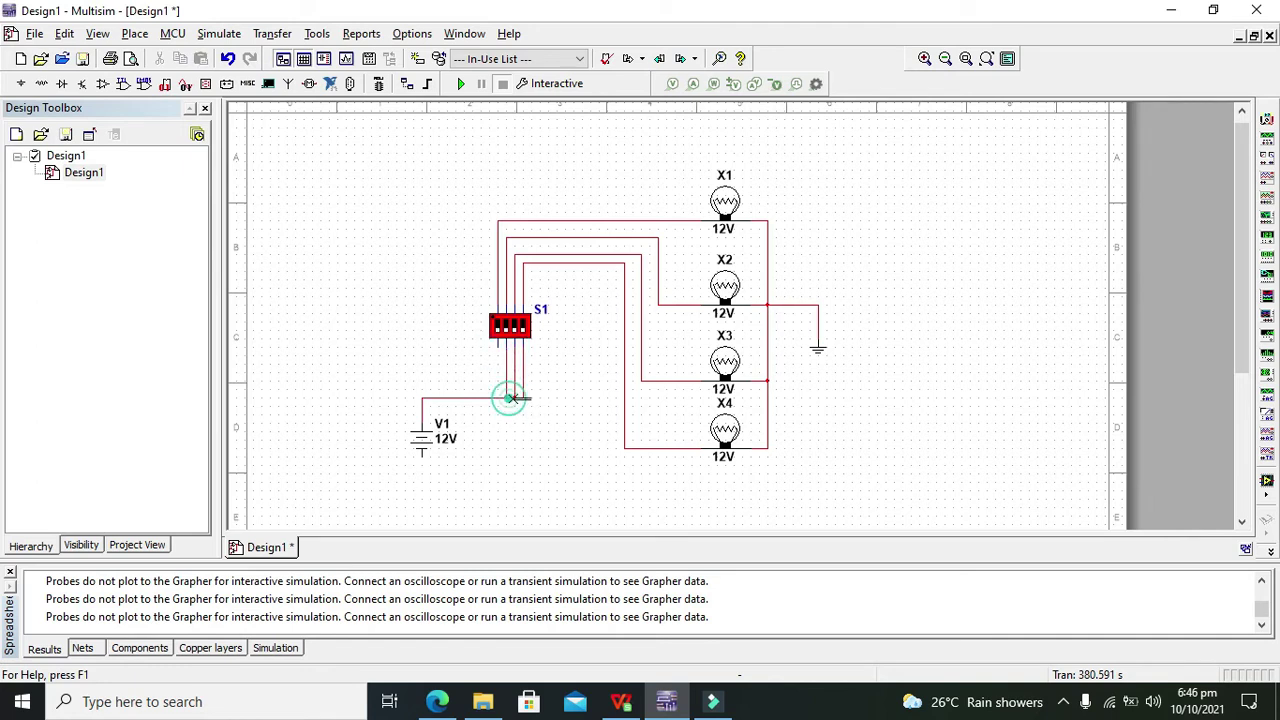
{"action": "left_click", "coordinate": [496, 346]}
{"action": "left_click", "coordinate": [497, 397]}
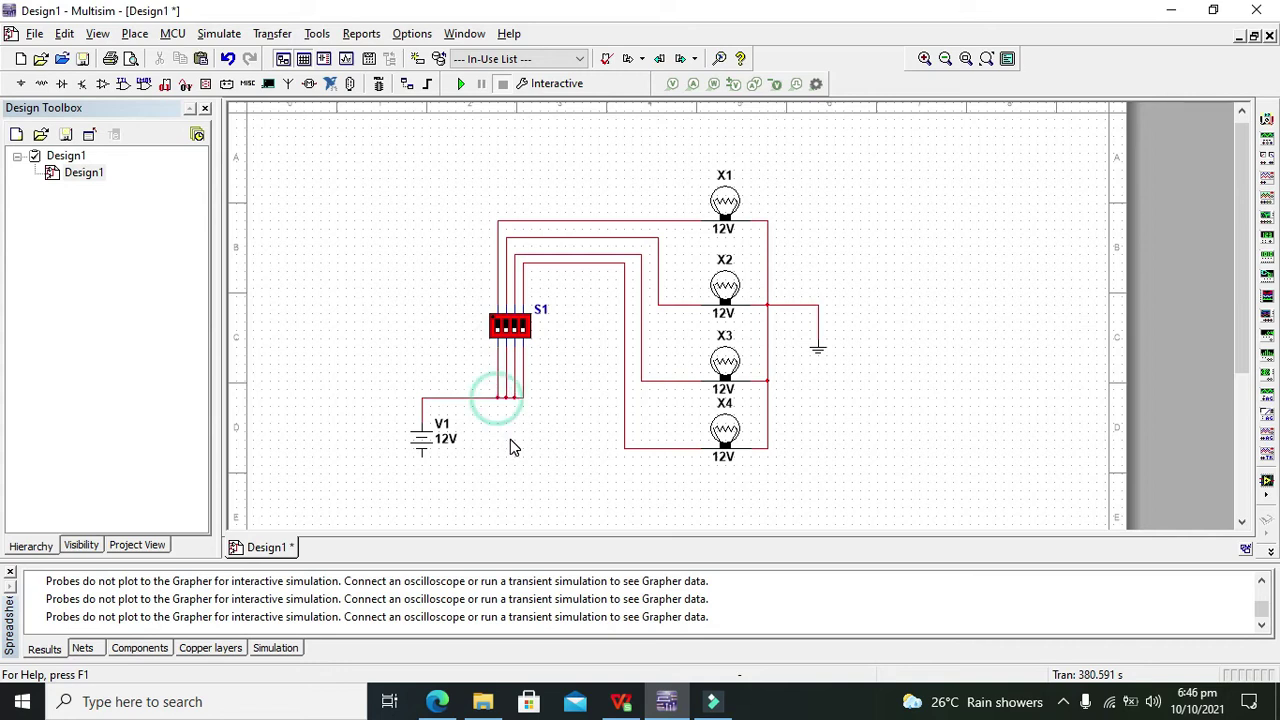
{"action": "left_click", "coordinate": [510, 440]}
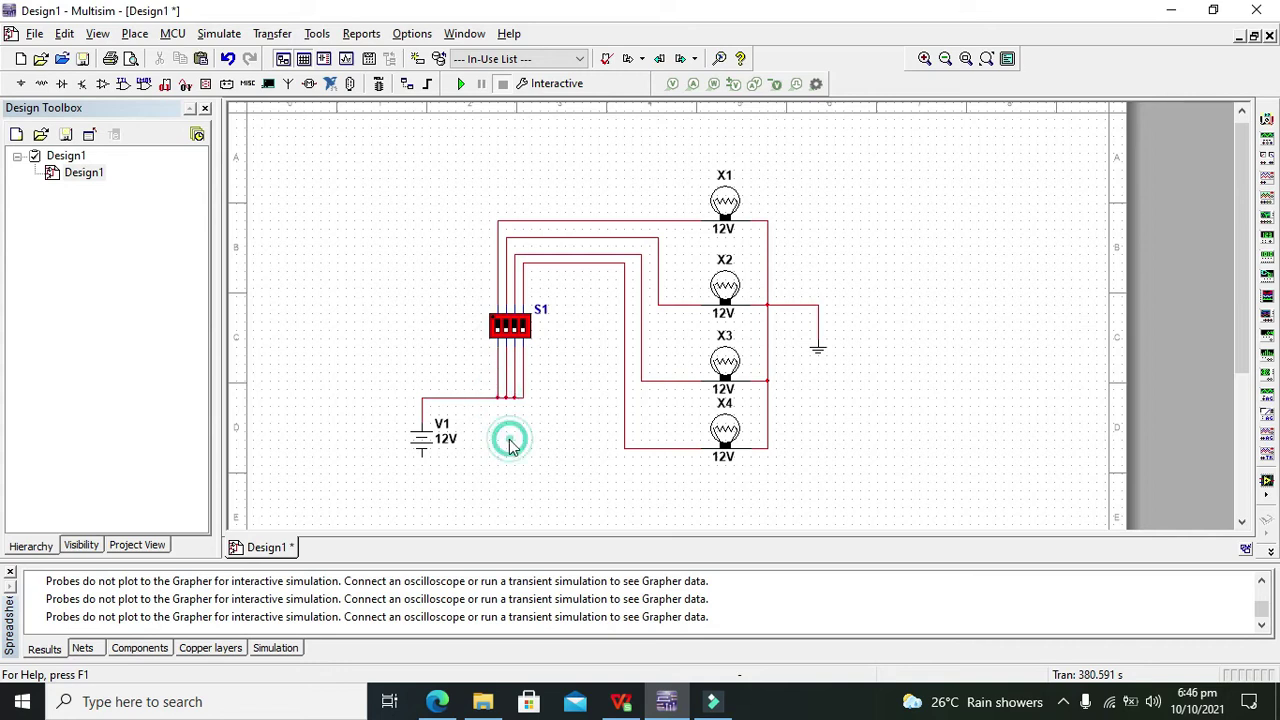
- Place a GROUND directly beneath battery V1
{"action": "left_click", "coordinate": [21, 83]}
{"action": "left_click", "coordinate": [415, 134]}
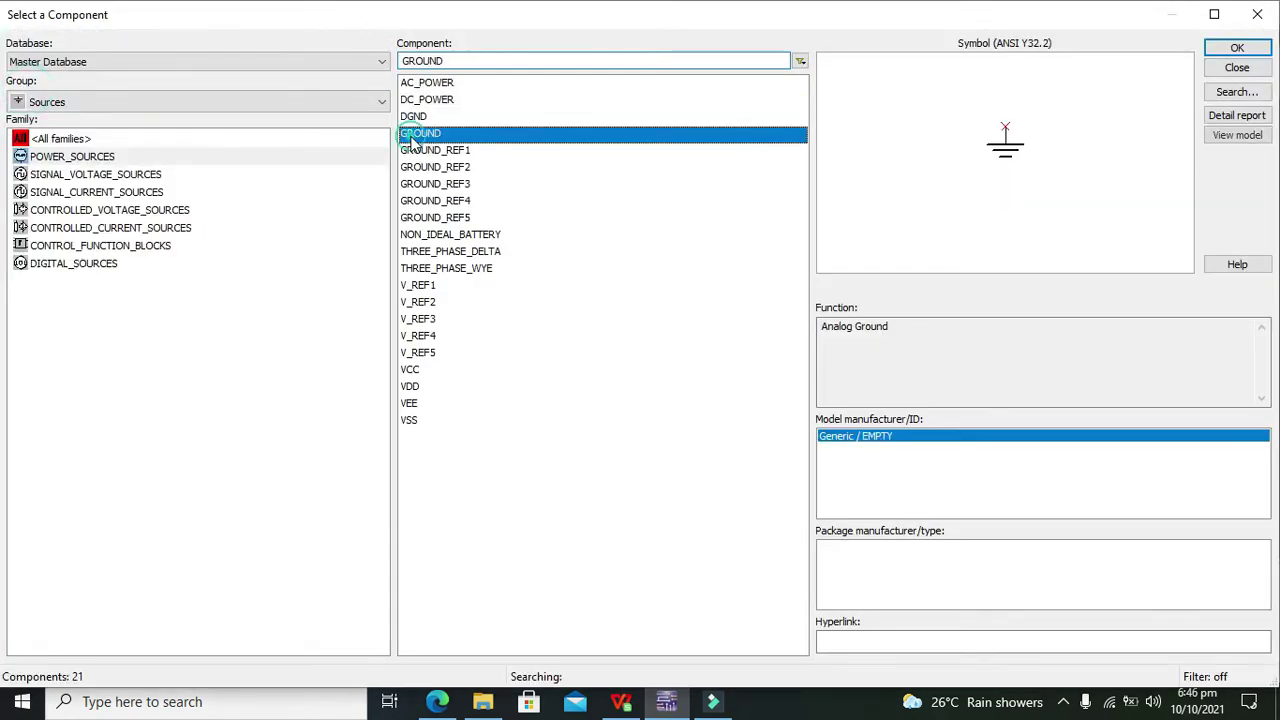
{"action": "left_click", "coordinate": [1214, 49]}
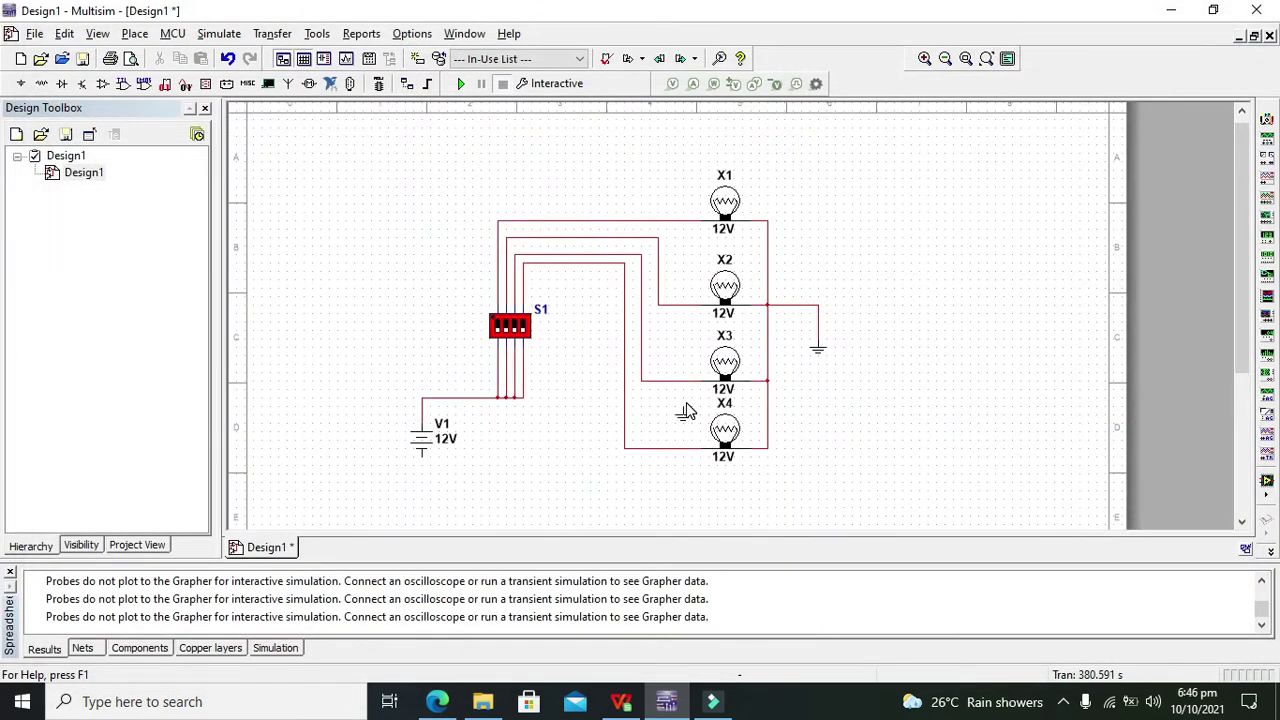
{"action": "left_click", "coordinate": [418, 468]}
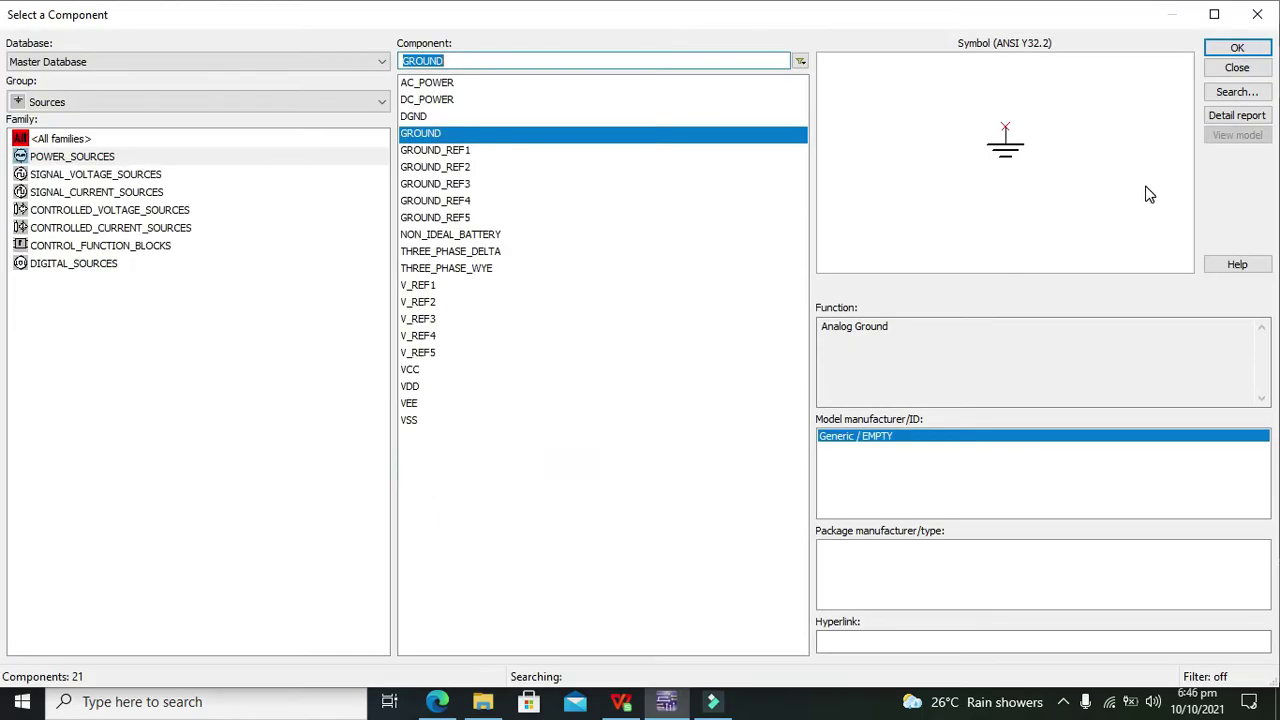
{"action": "left_click", "coordinate": [1256, 15]}
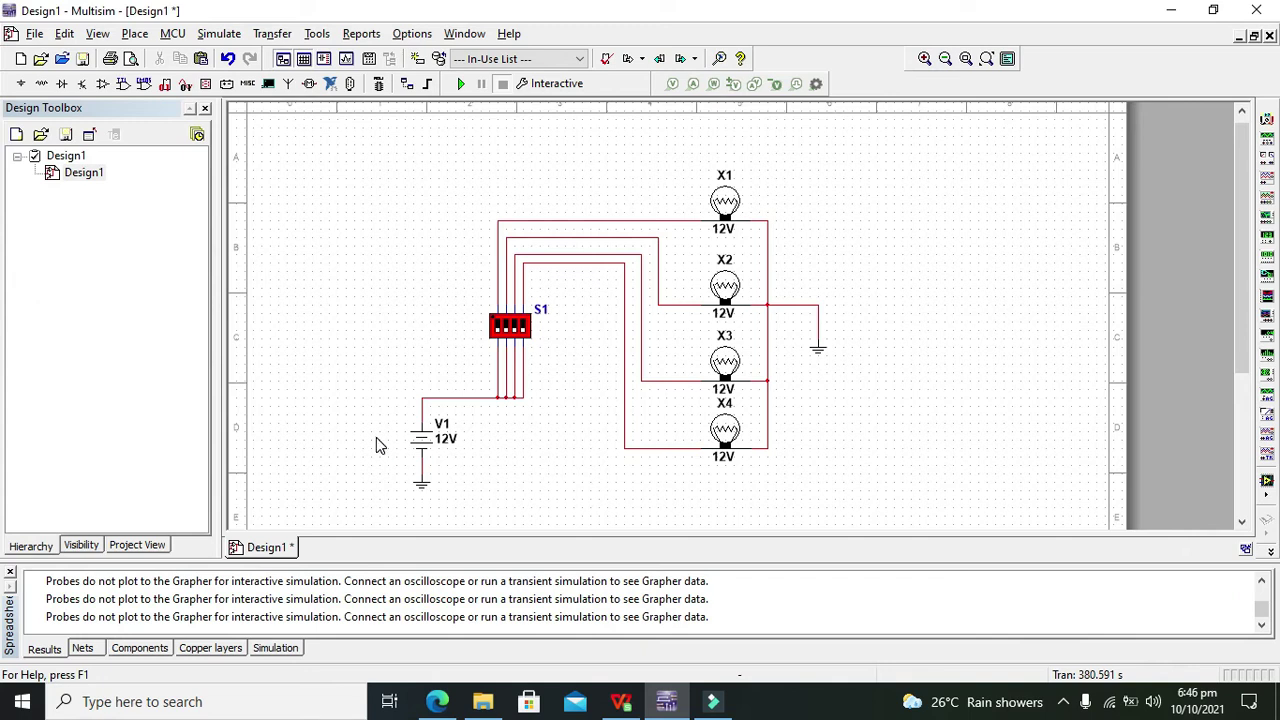
- Change battery V1's voltage from 12 V to 13.5 V
{"action": "double_click", "coordinate": [416, 436]}
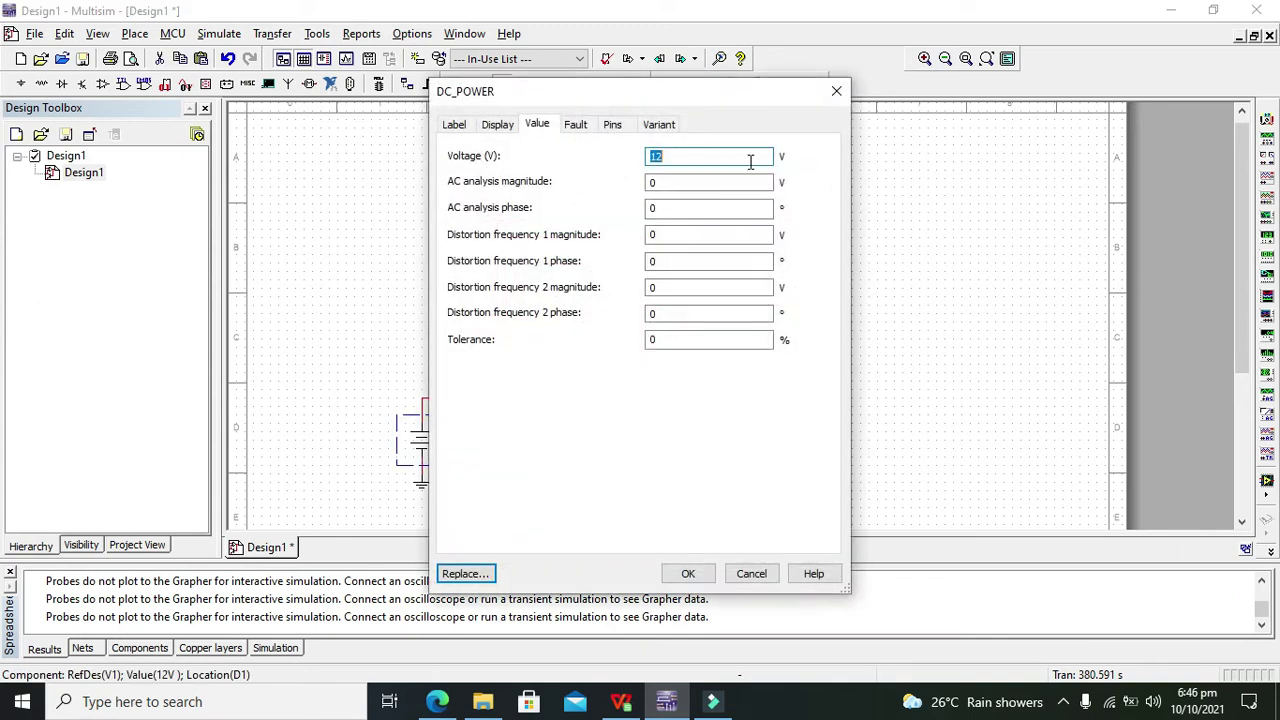
{"action": "left_click", "coordinate": [740, 157]}
{"action": "key", "text": "BackSpace"}
{"action": "type", "text": "3.5"}
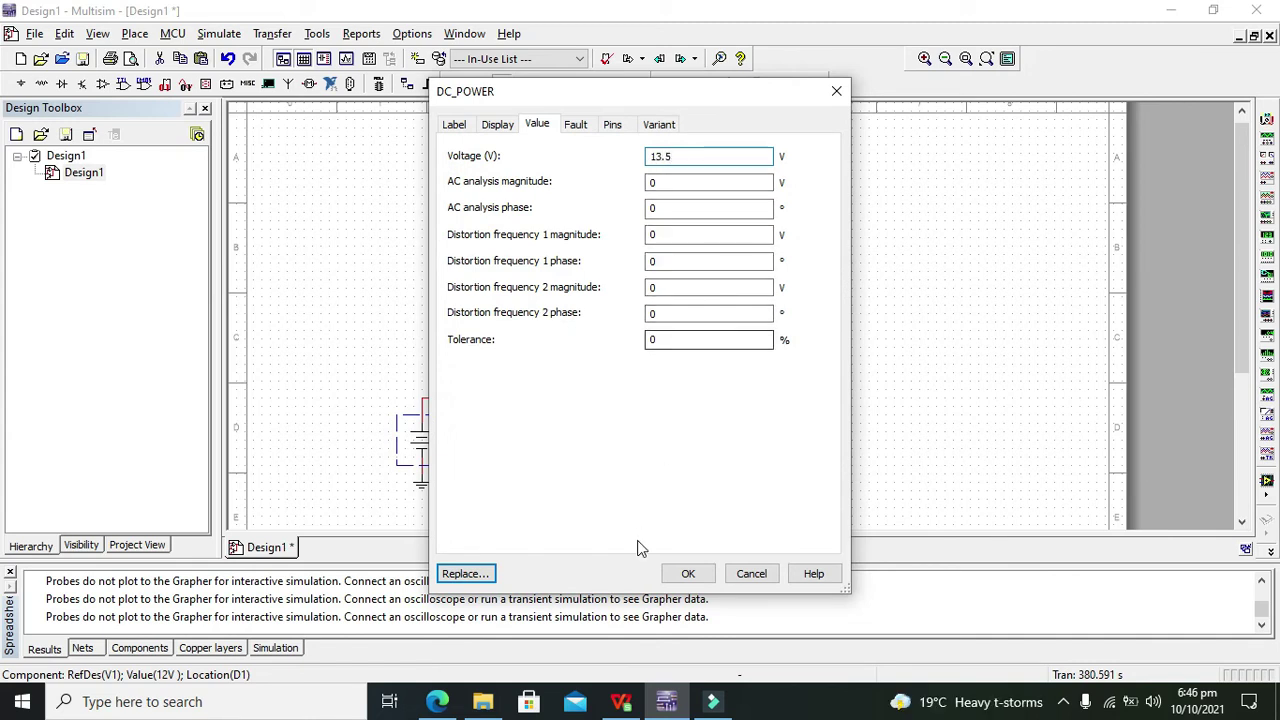
{"action": "left_click", "coordinate": [688, 573]}
- Shift the vertical run of the wire to lamp X2 slightly right
{"action": "left_click", "coordinate": [689, 491]}
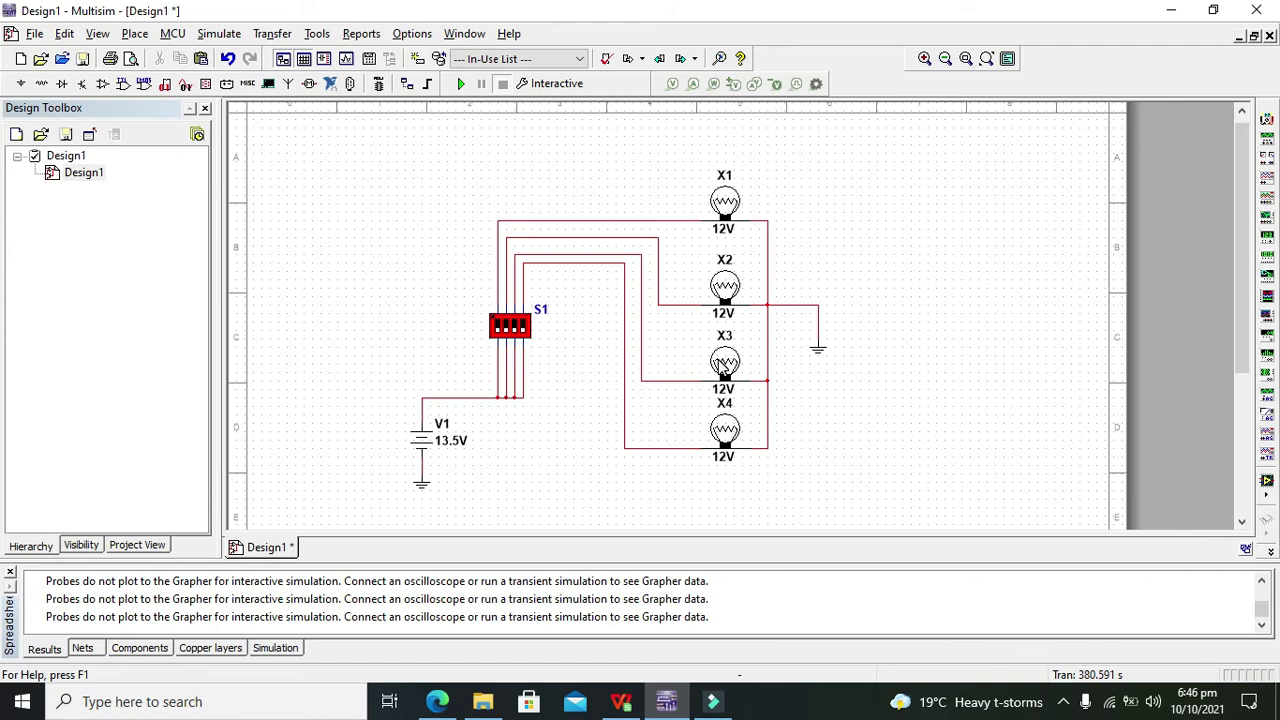
{"action": "left_click", "coordinate": [658, 258]}
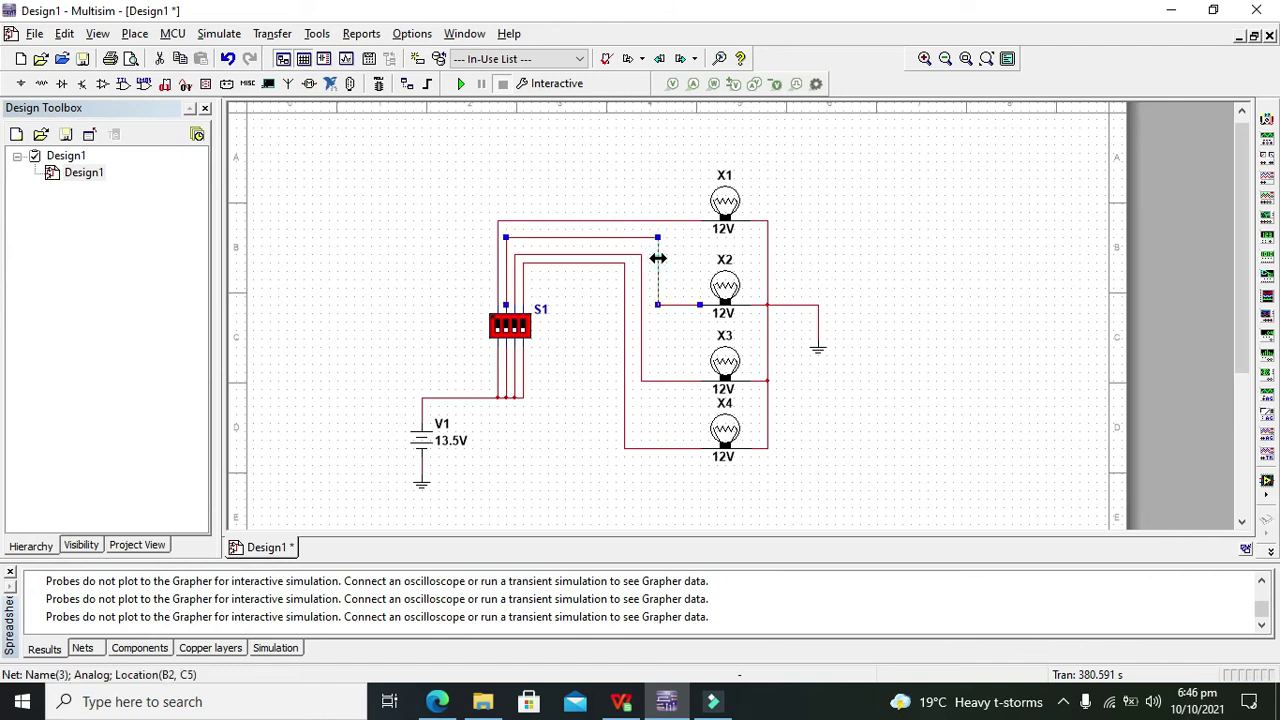
{"action": "left_click_drag", "start_coordinate": [658, 258], "coordinate": [666, 258]}
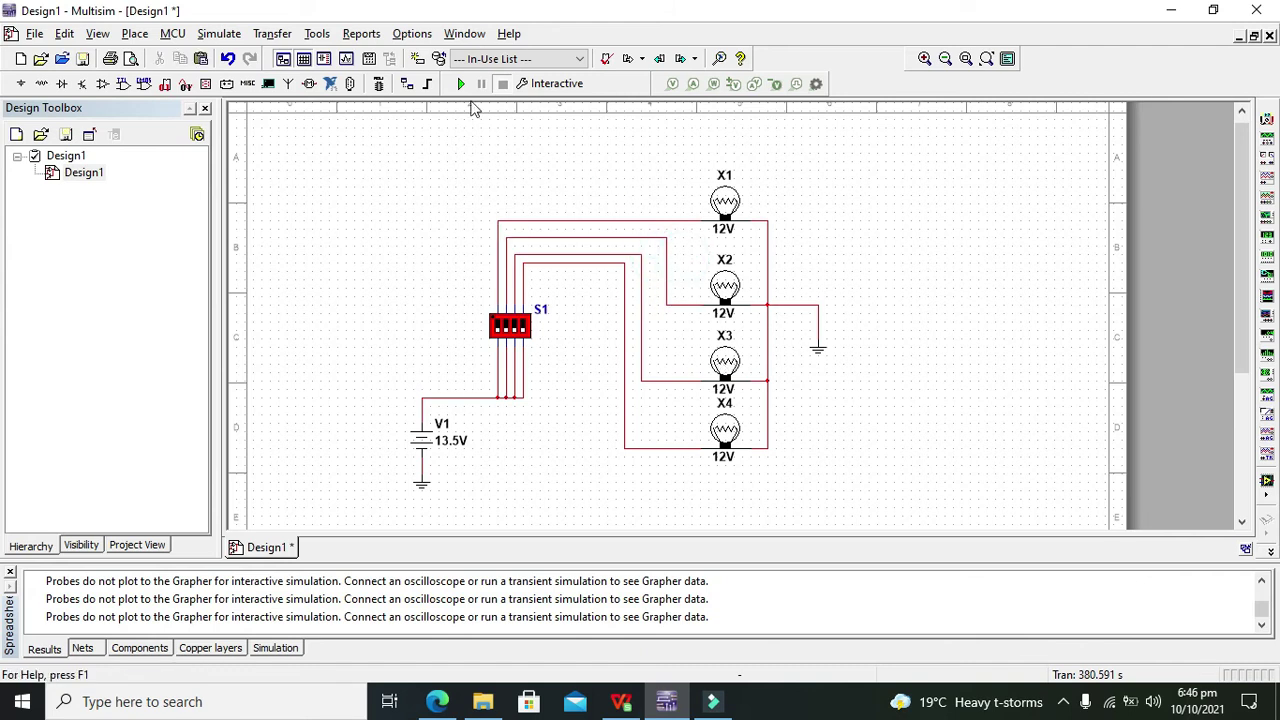
- Start the simulation and switch on all four S1 positions, lighting lamps X4, X3, X2 and X1
{"action": "left_click", "coordinate": [461, 83]}
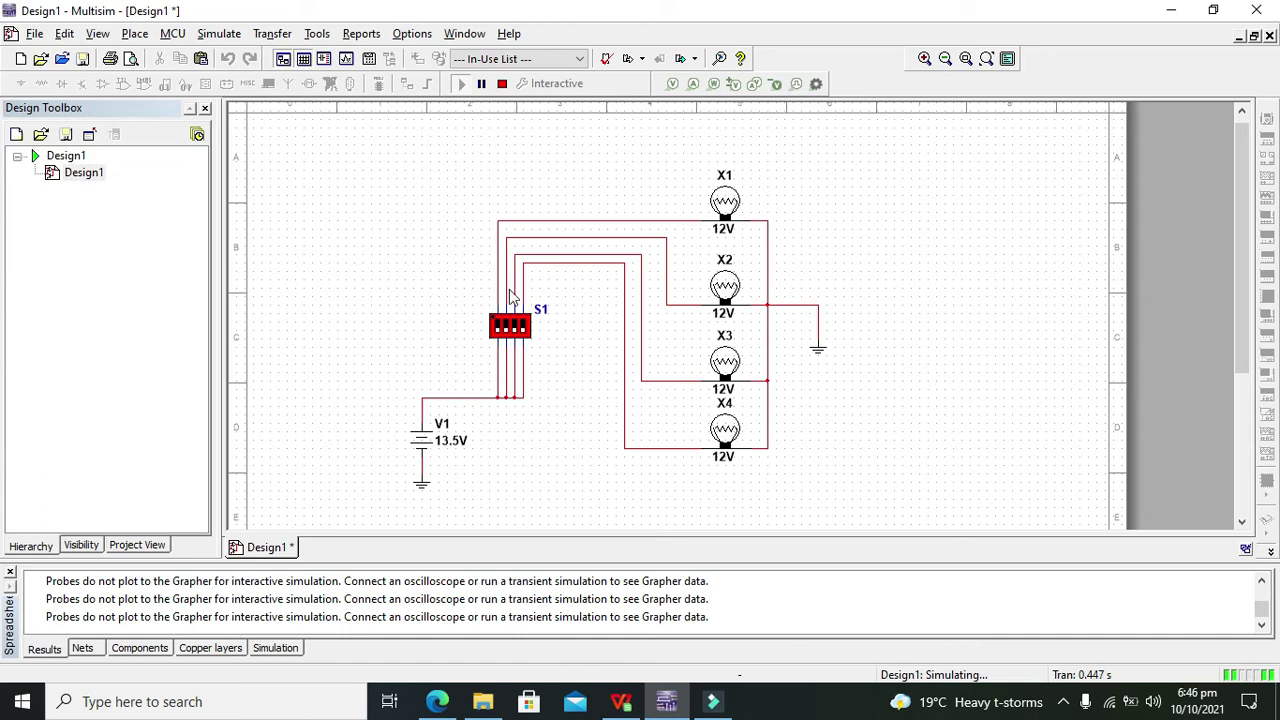
{"action": "left_click", "coordinate": [522, 325]}
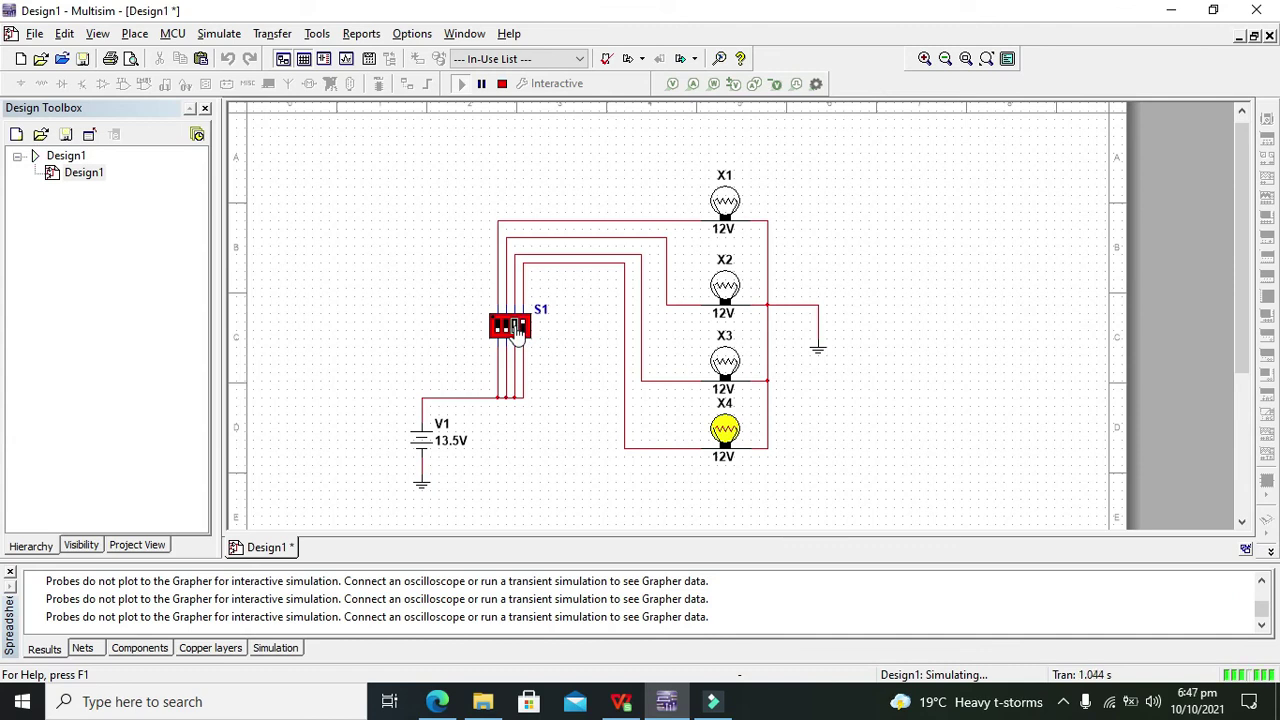
{"action": "left_click", "coordinate": [516, 326]}
{"action": "left_click", "coordinate": [507, 326]}
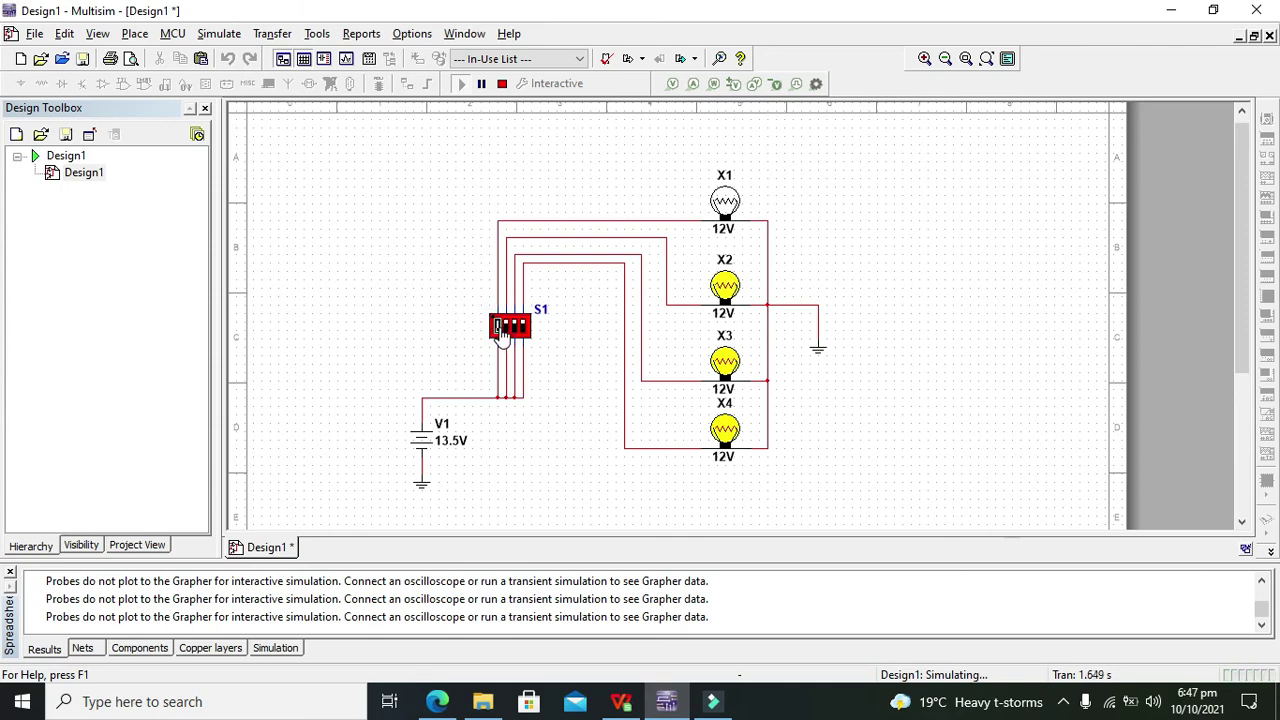
{"action": "left_click", "coordinate": [499, 327]}
- Turn S1 positions 2 and 4 back off so X2 and X4 go dark
{"action": "left_click", "coordinate": [507, 326]}
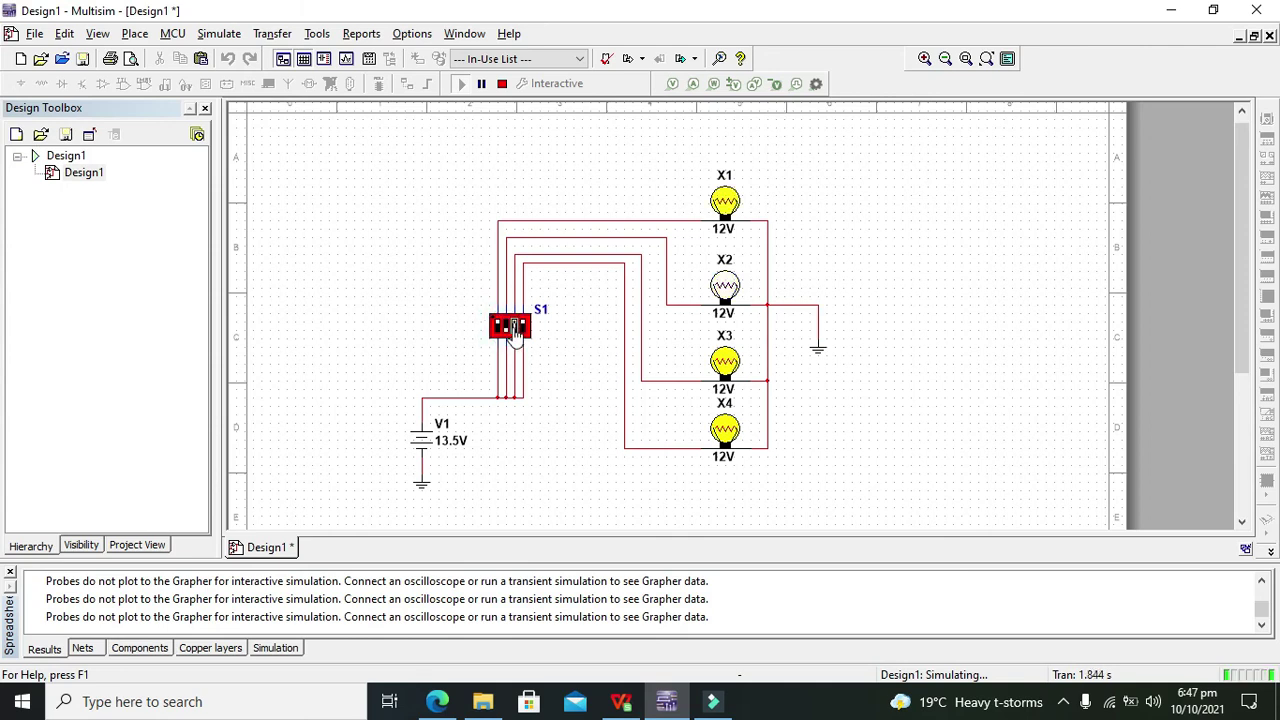
{"action": "left_click", "coordinate": [522, 327]}
{"action": "left_click", "coordinate": [903, 473]}
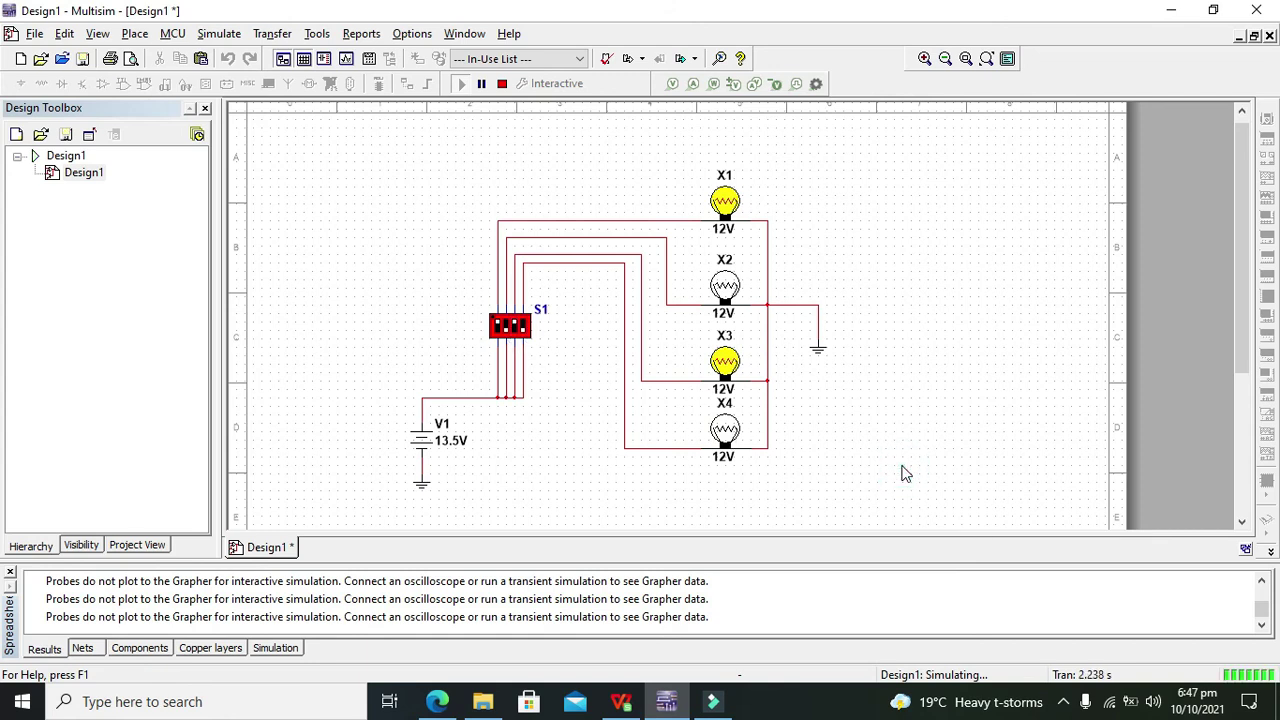